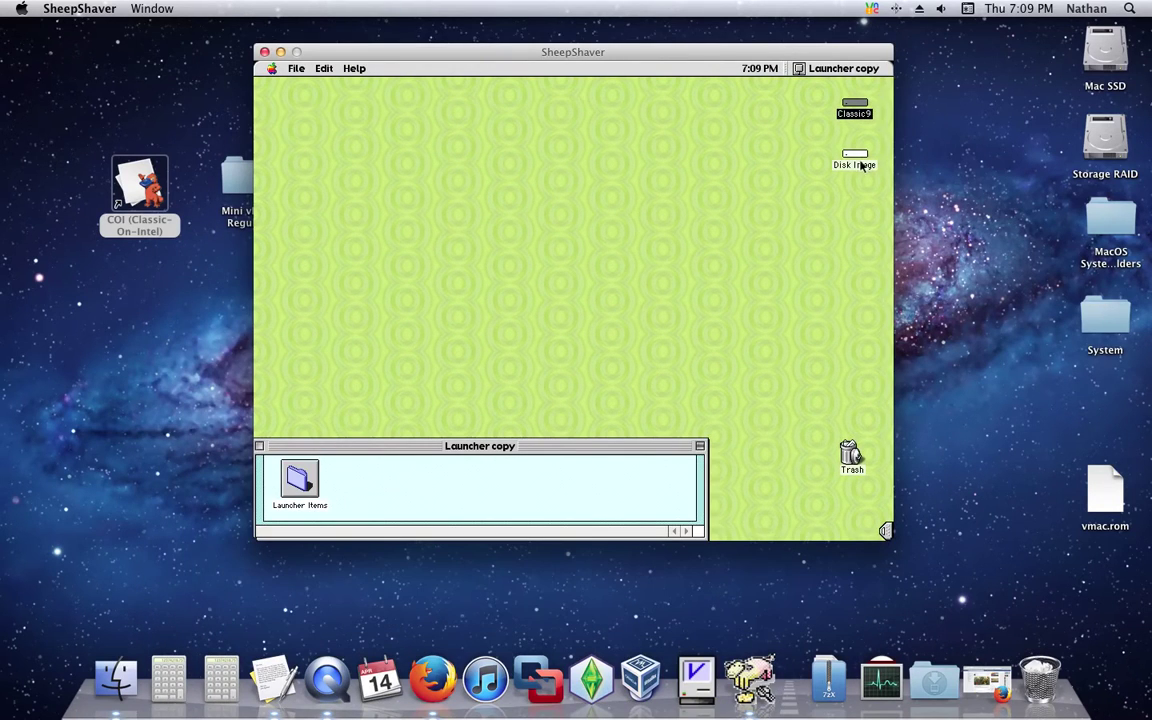
Open the Disk Image volume and its SimCity 2000® Collection folder
{"action": "double_click", "coordinate": [855, 157]}
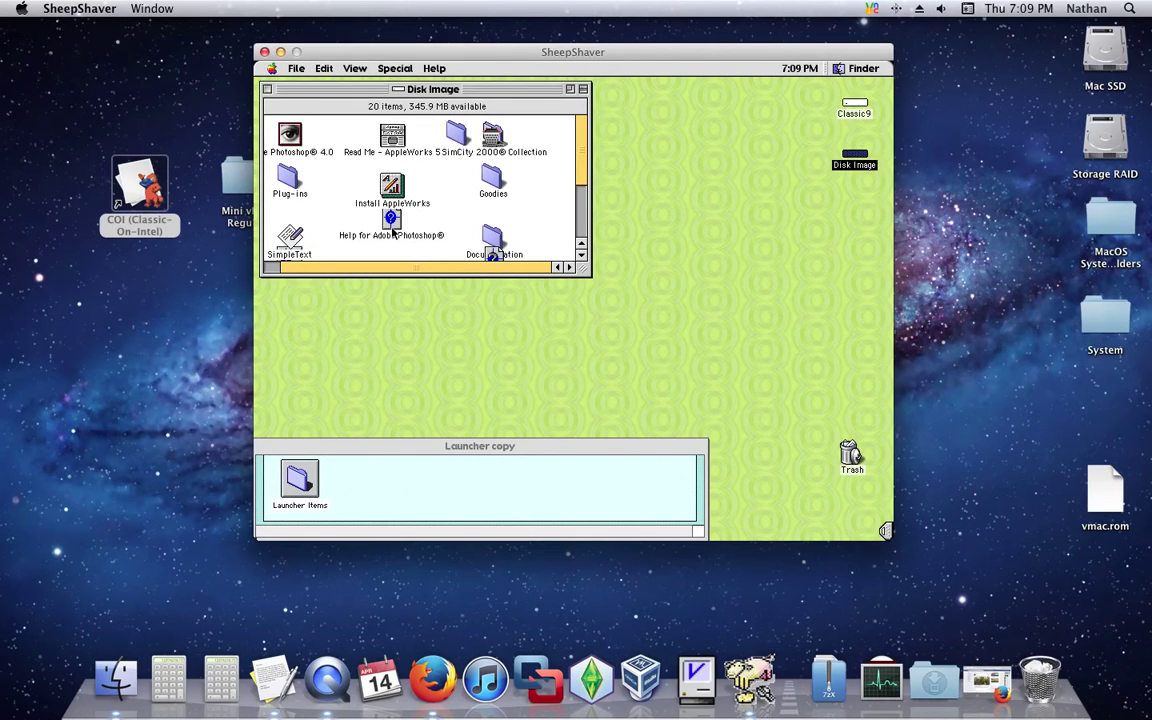
{"action": "left_click_drag", "start_coordinate": [584, 174], "coordinate": [584, 249]}
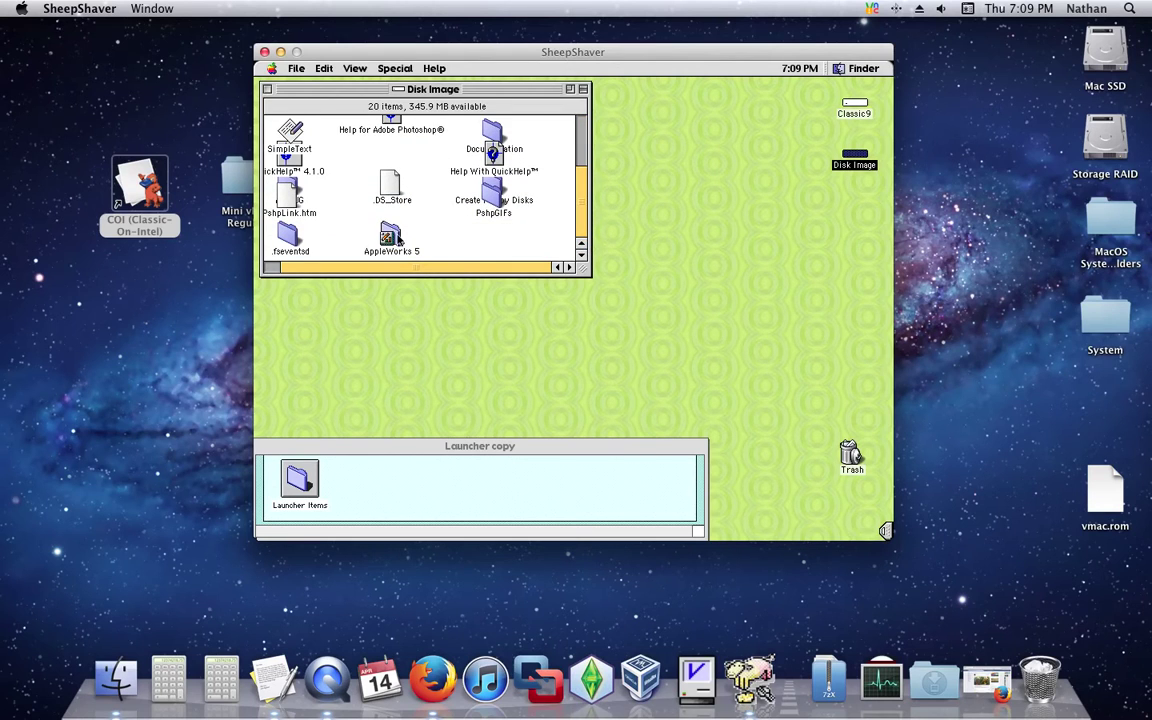
{"action": "left_click_drag", "start_coordinate": [581, 190], "coordinate": [581, 140]}
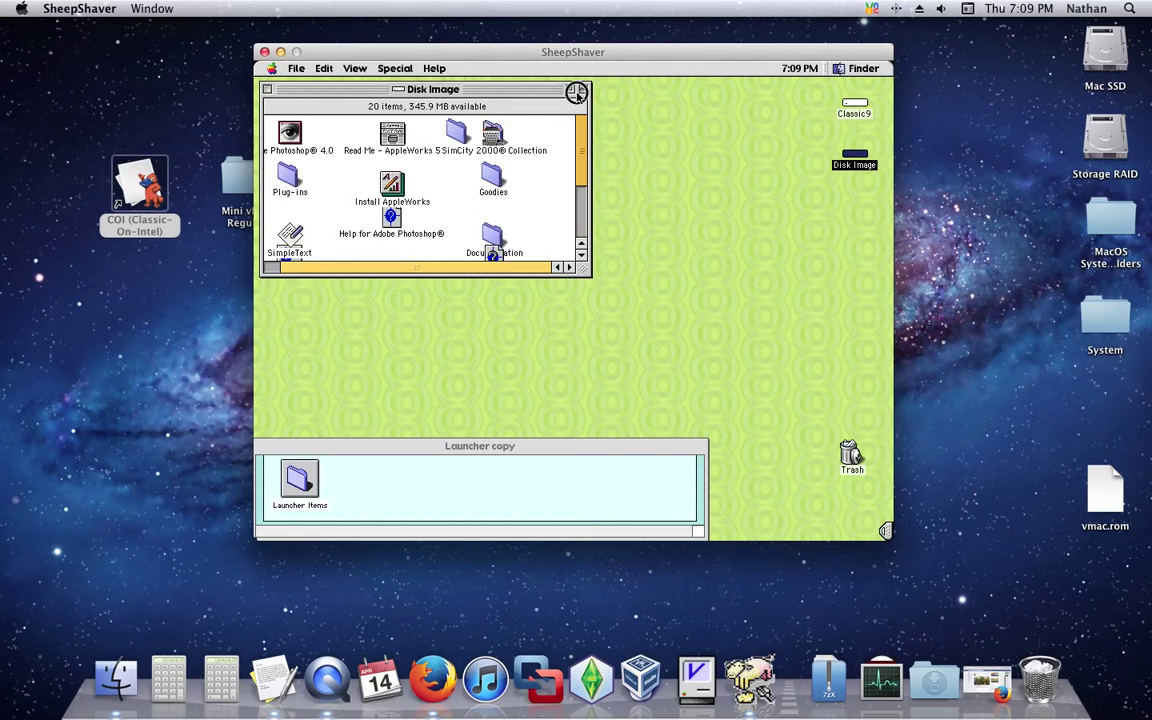
{"action": "double_click", "coordinate": [493, 135]}
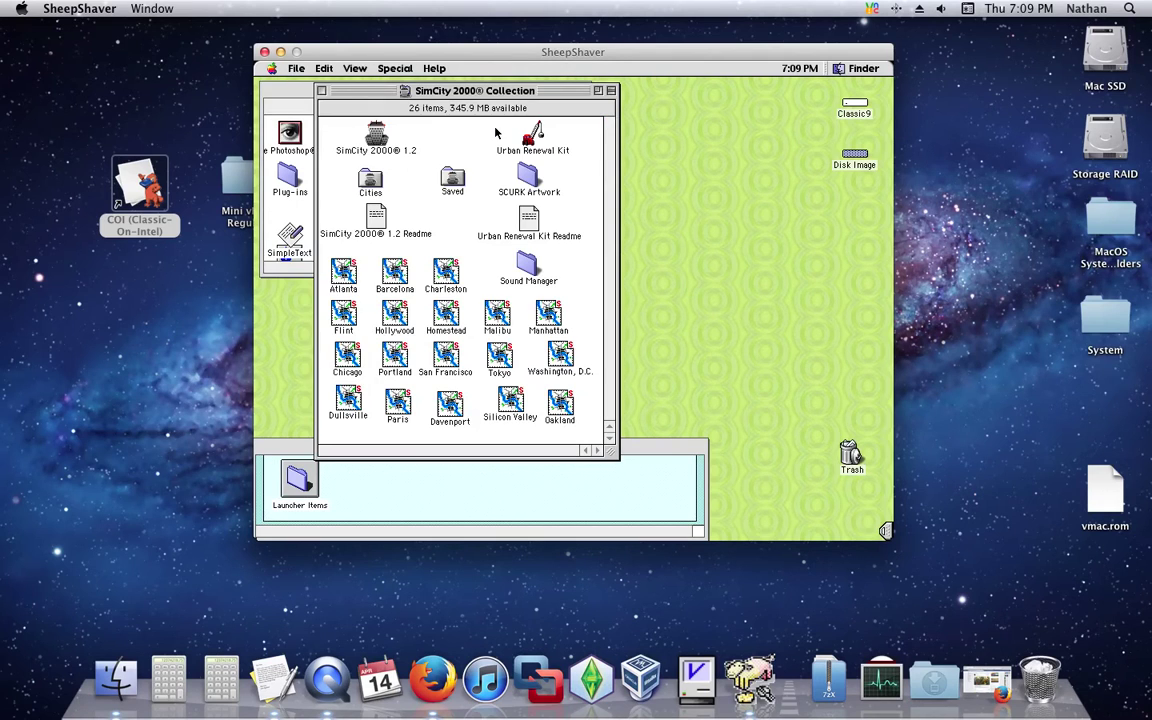
Launch SimCity 2000® 1.2 from the collection folder
{"action": "left_click", "coordinate": [379, 137]}
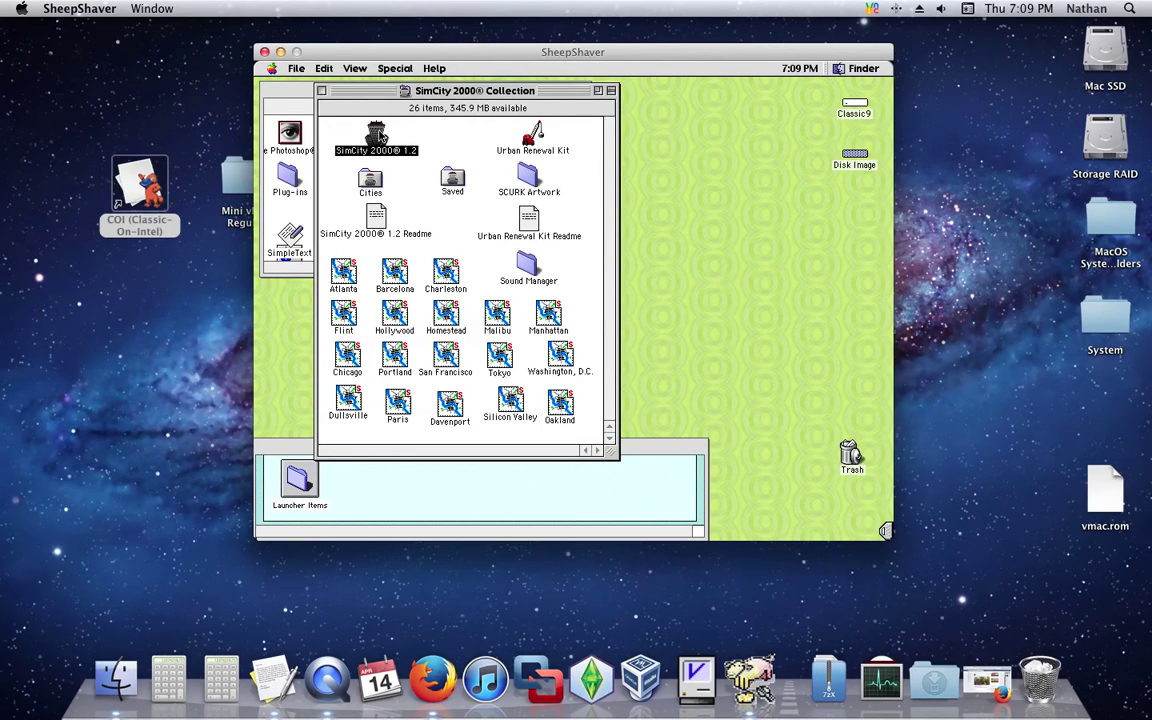
{"action": "left_click", "coordinate": [416, 136]}
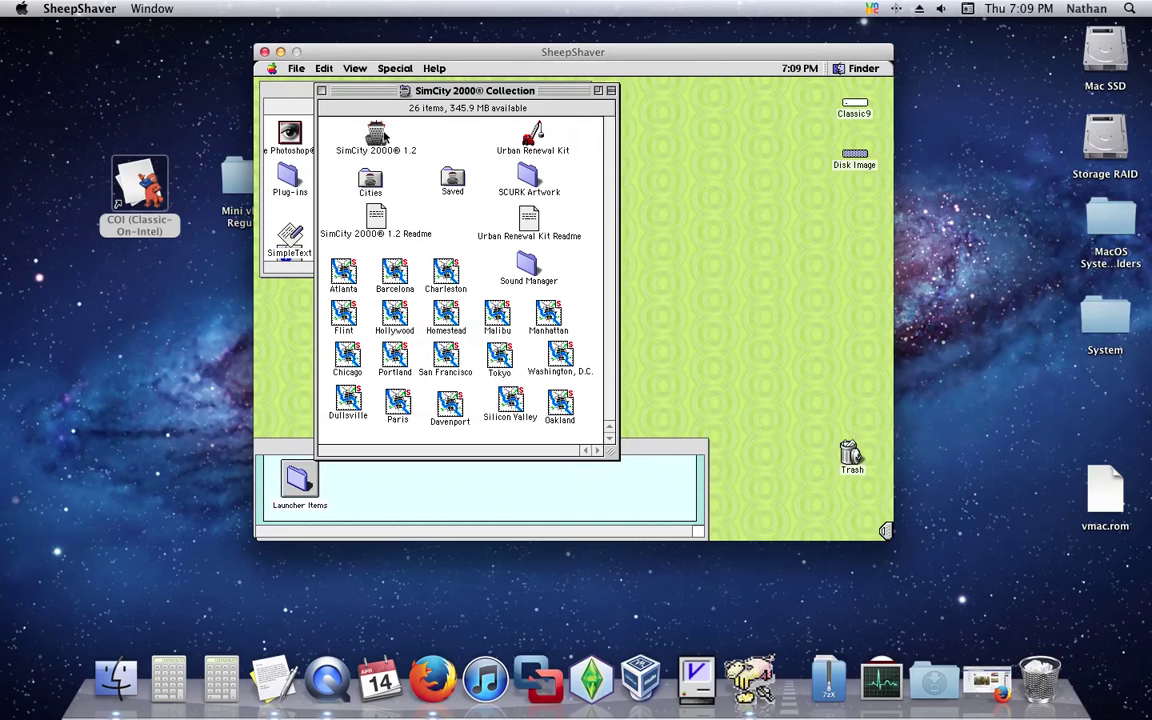
{"action": "double_click", "coordinate": [378, 136]}
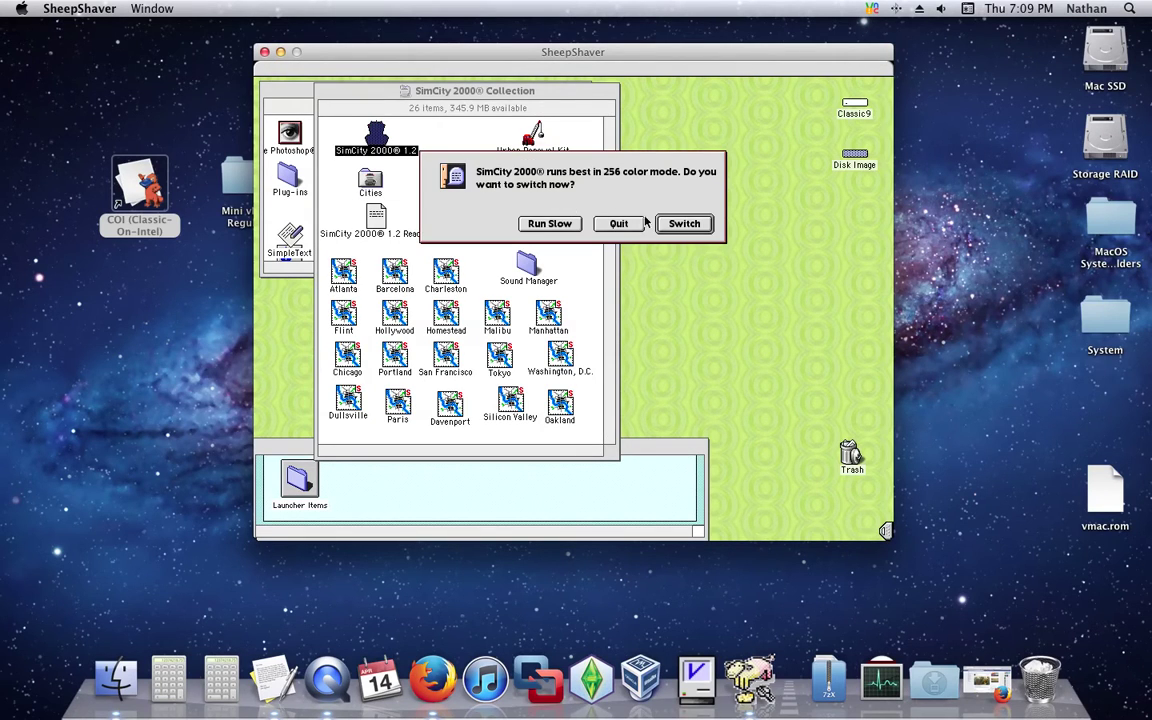
Start a new Easy city in 1900 without switching to 256 colours
{"action": "left_click", "coordinate": [550, 224]}
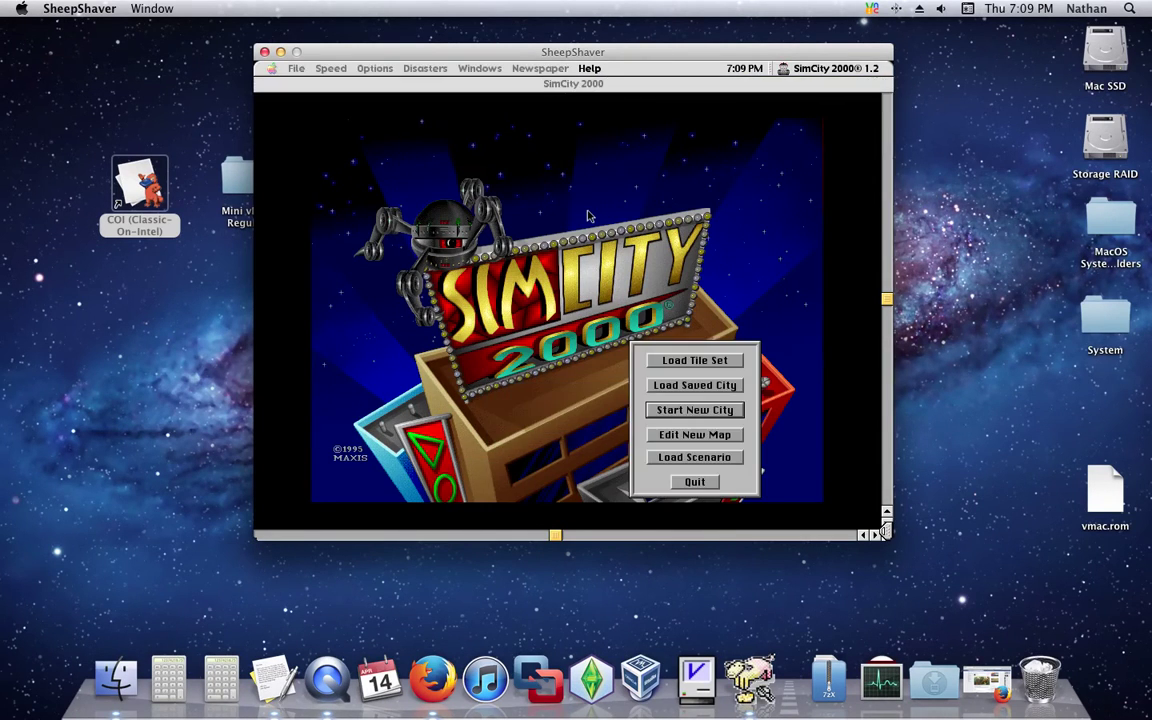
{"action": "left_click", "coordinate": [694, 410]}
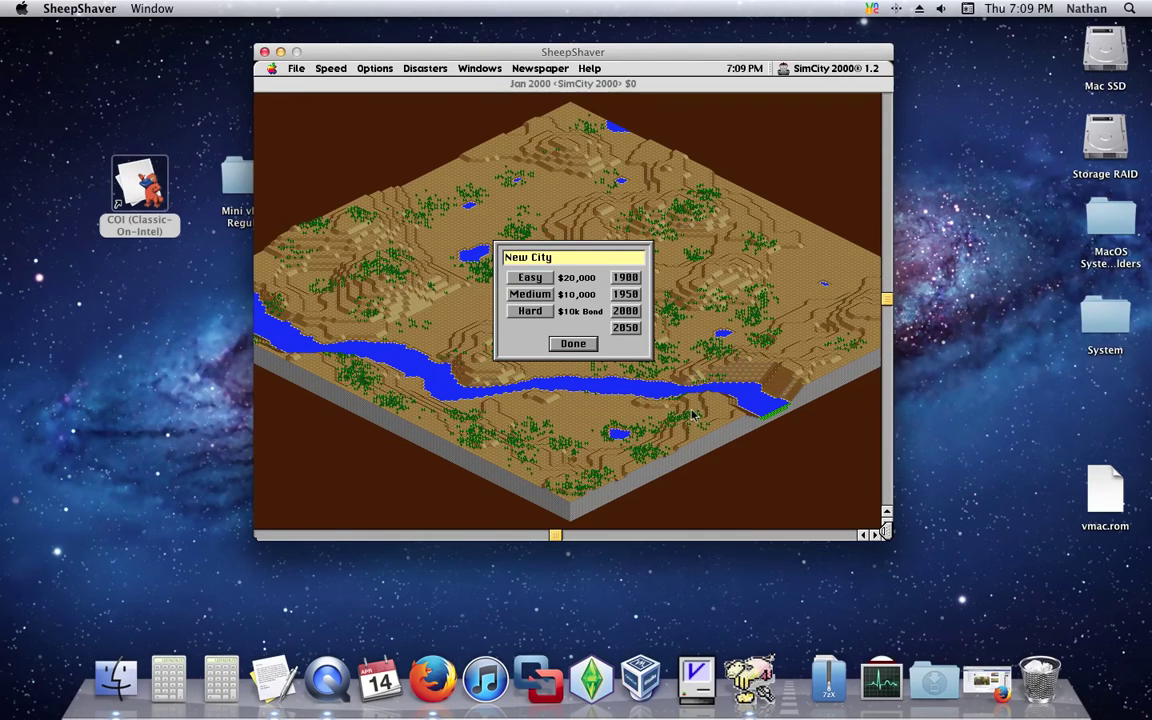
{"action": "left_click", "coordinate": [572, 345]}
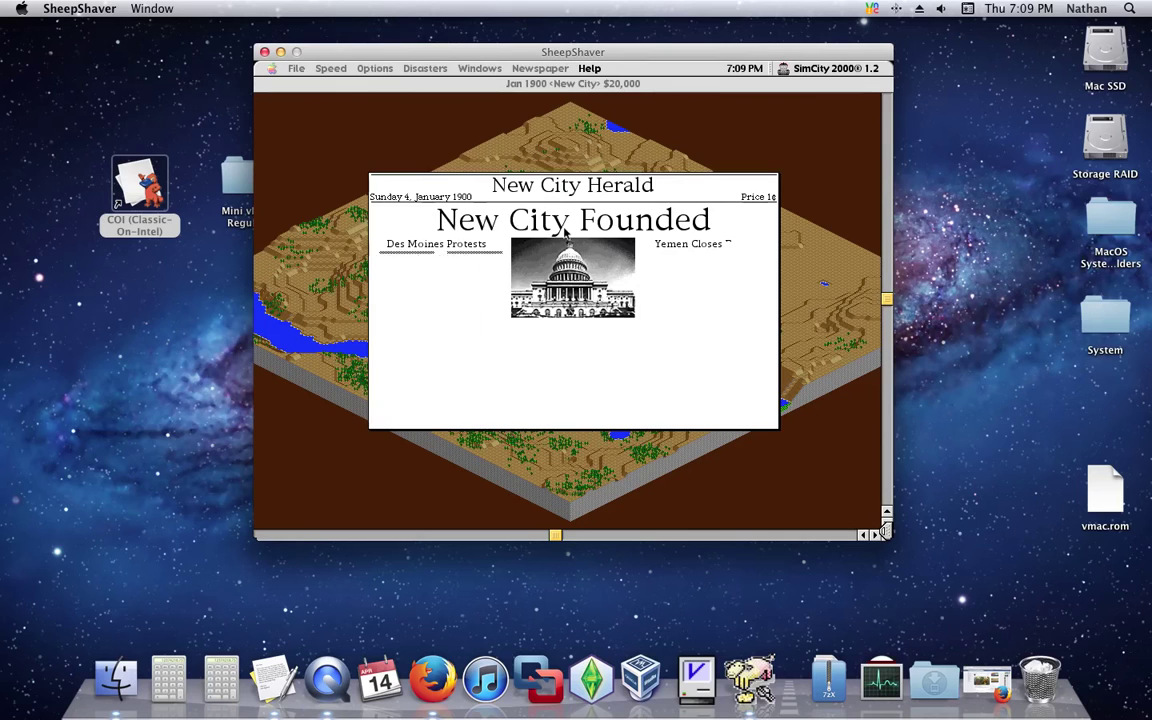
{"action": "left_click", "coordinate": [377, 184]}
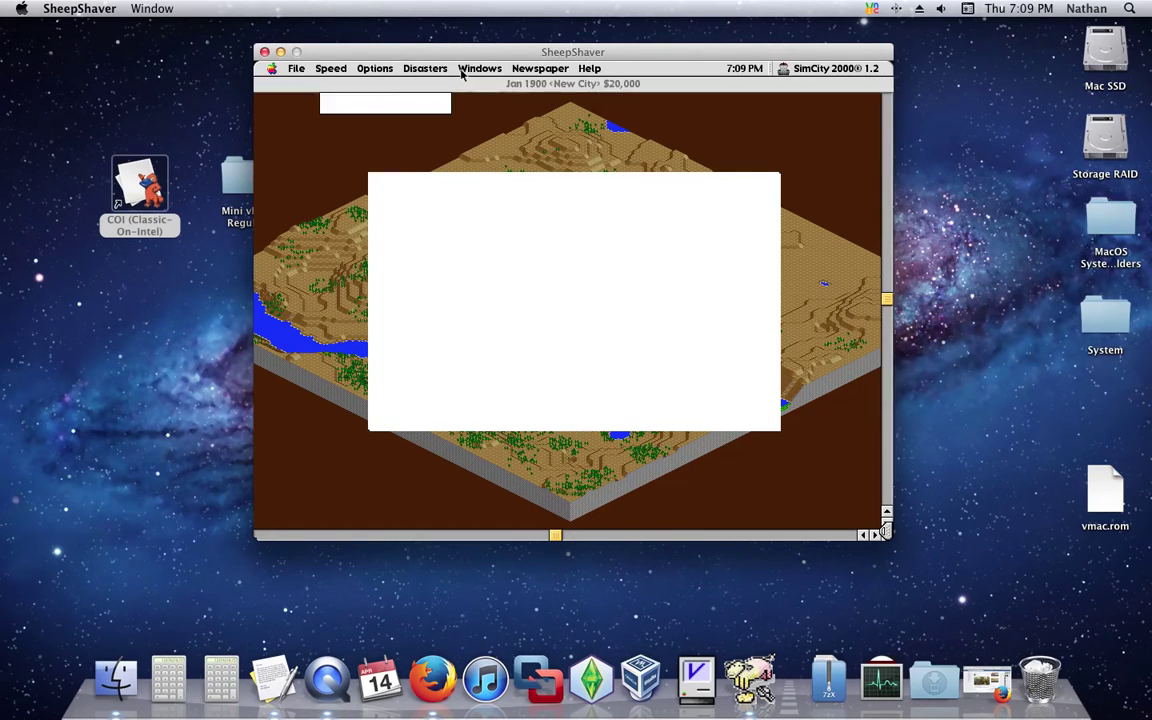
Trigger a Fire disaster, recentre the map, and quit SimCity 2000
{"action": "left_click", "coordinate": [440, 68]}
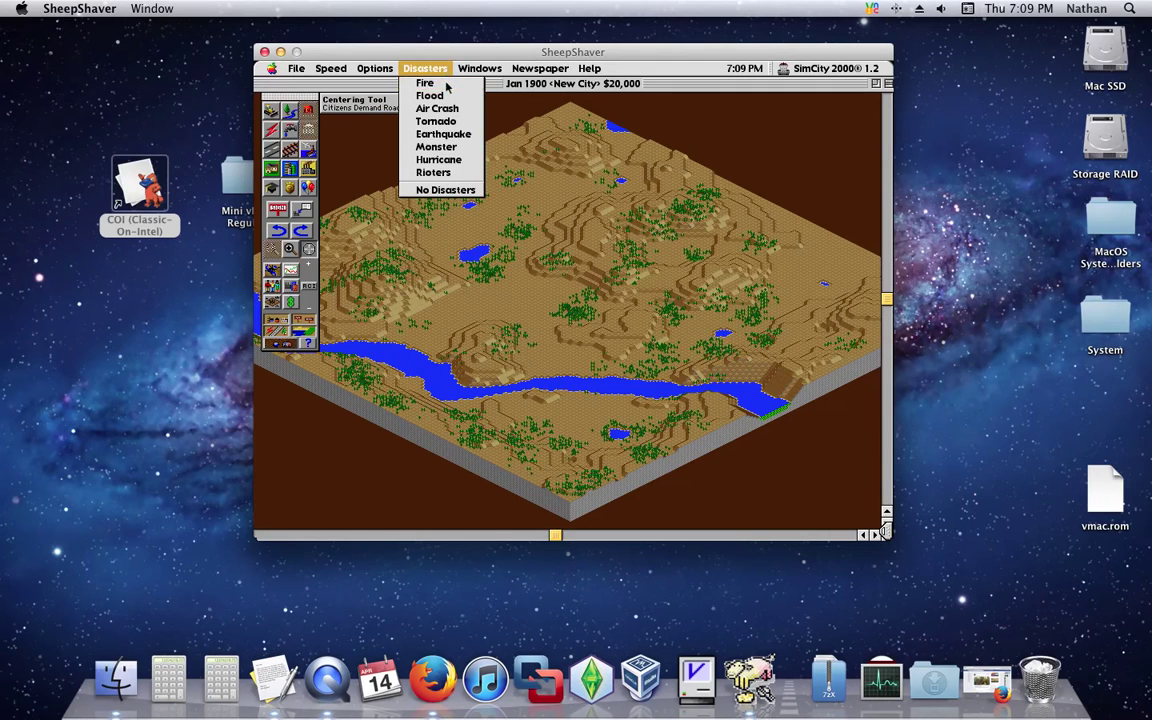
{"action": "left_click", "coordinate": [445, 85]}
{"action": "left_click", "coordinate": [535, 258]}
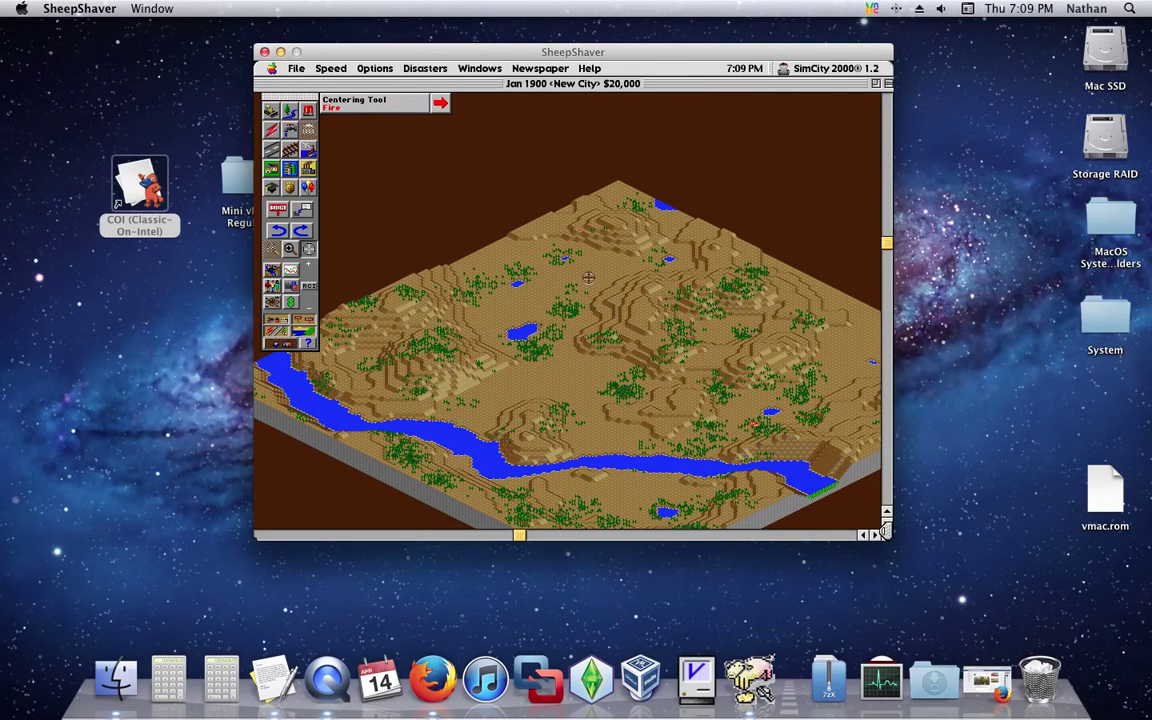
{"action": "left_click", "coordinate": [652, 346]}
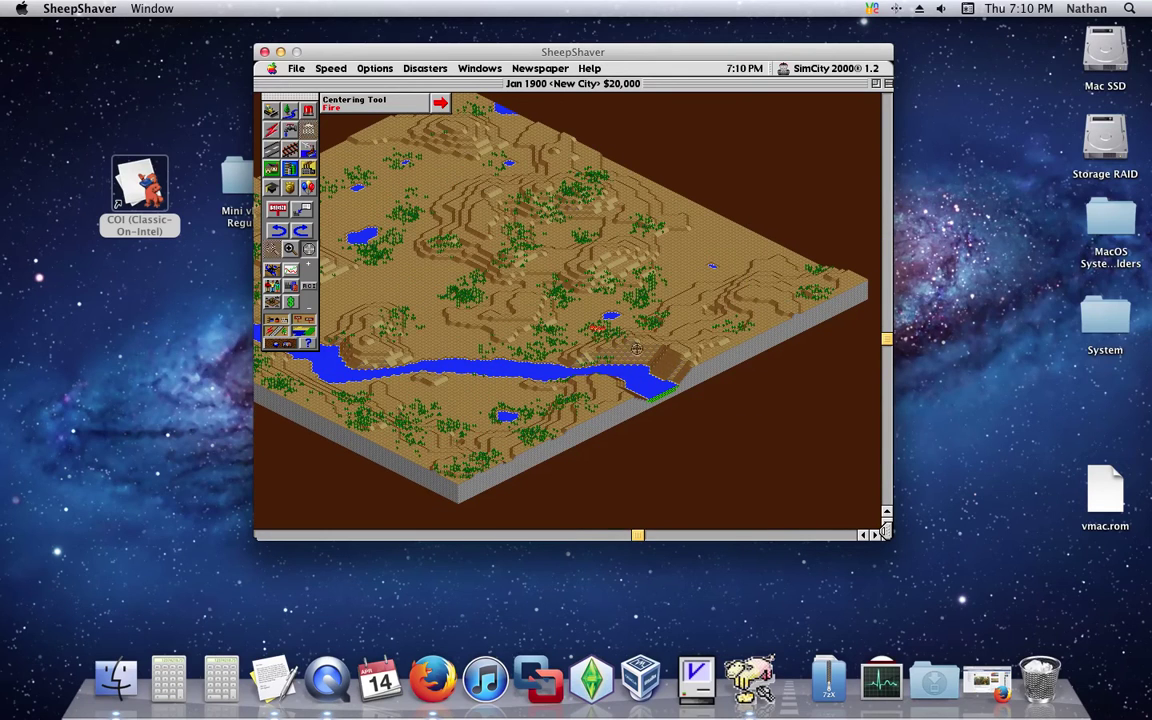
{"action": "left_click", "coordinate": [602, 330]}
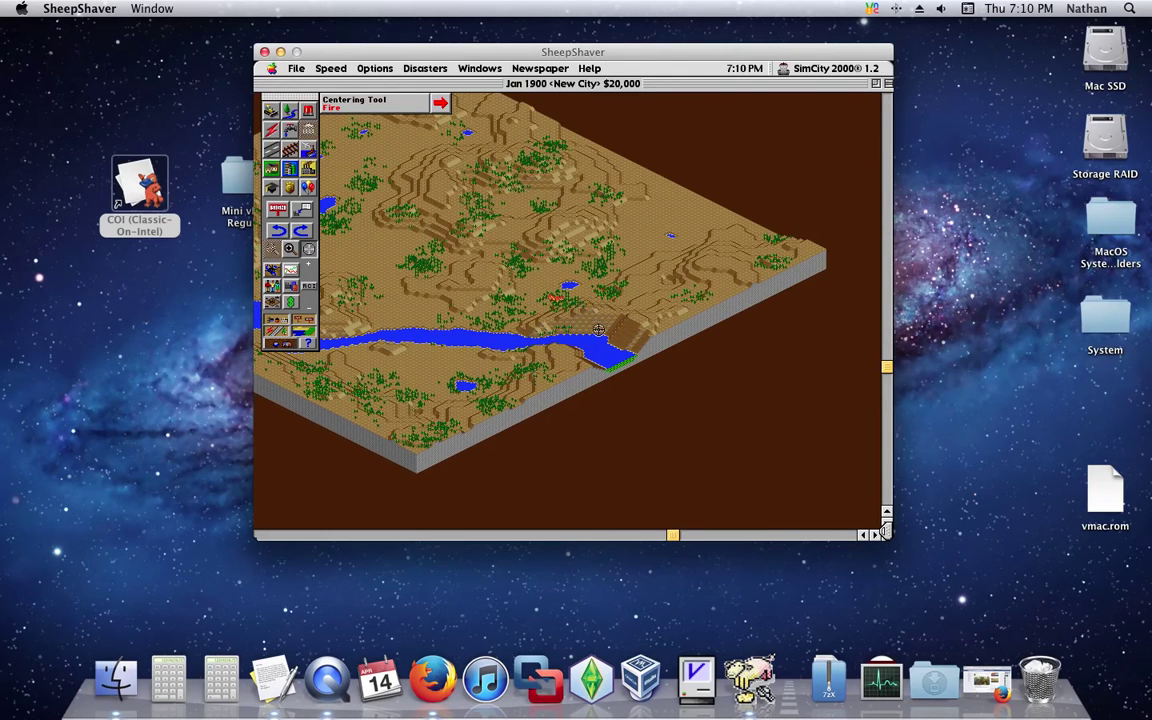
{"action": "left_click", "coordinate": [292, 69]}
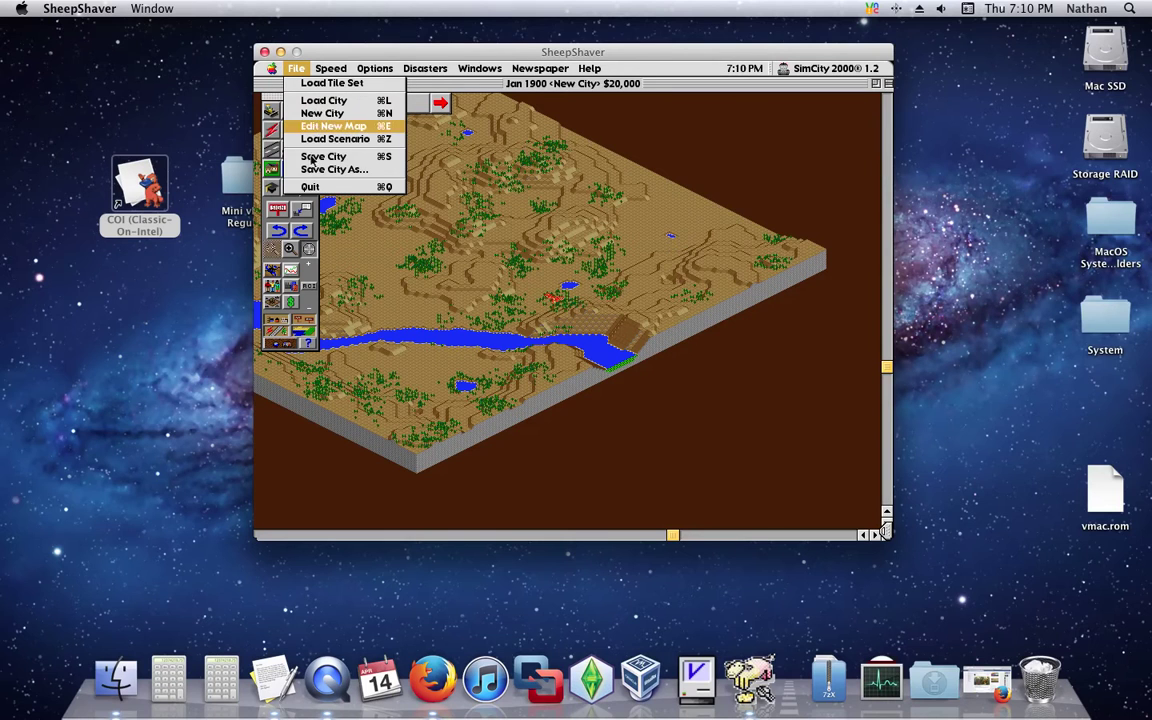
{"action": "left_click", "coordinate": [312, 187]}
Quit without saving the city, close the SimCity folder, and launch AppleWorks from AppleWorks 5
{"action": "left_click", "coordinate": [571, 313]}
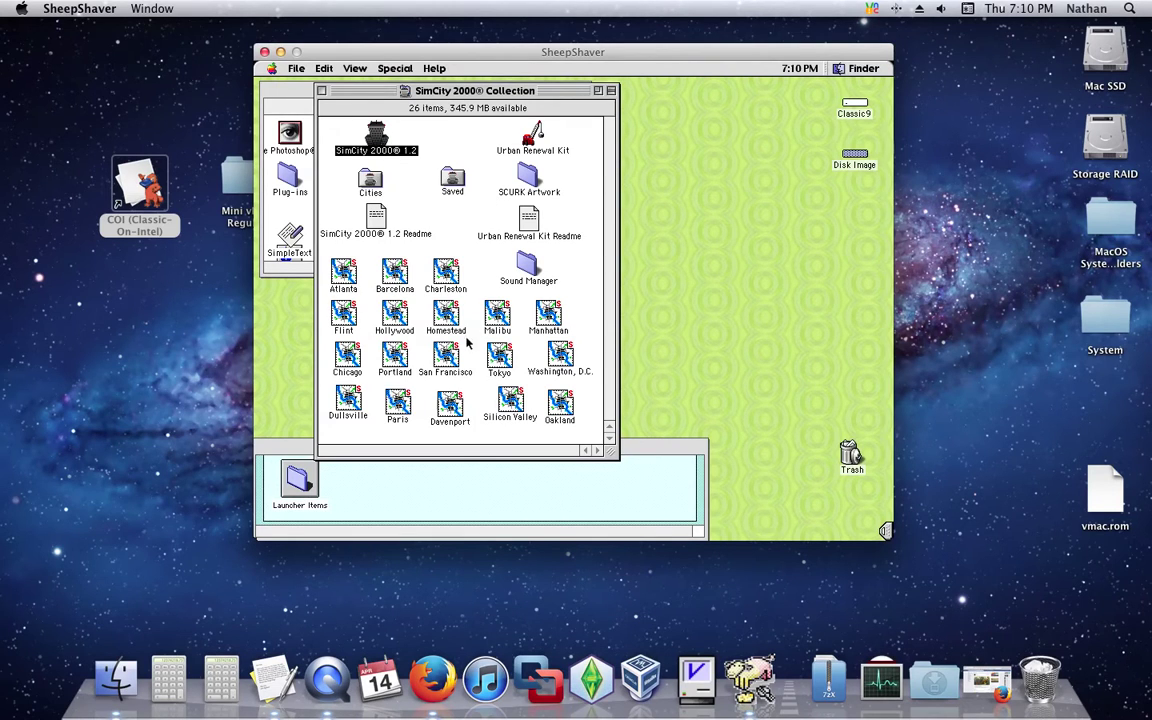
{"action": "left_click", "coordinate": [321, 93]}
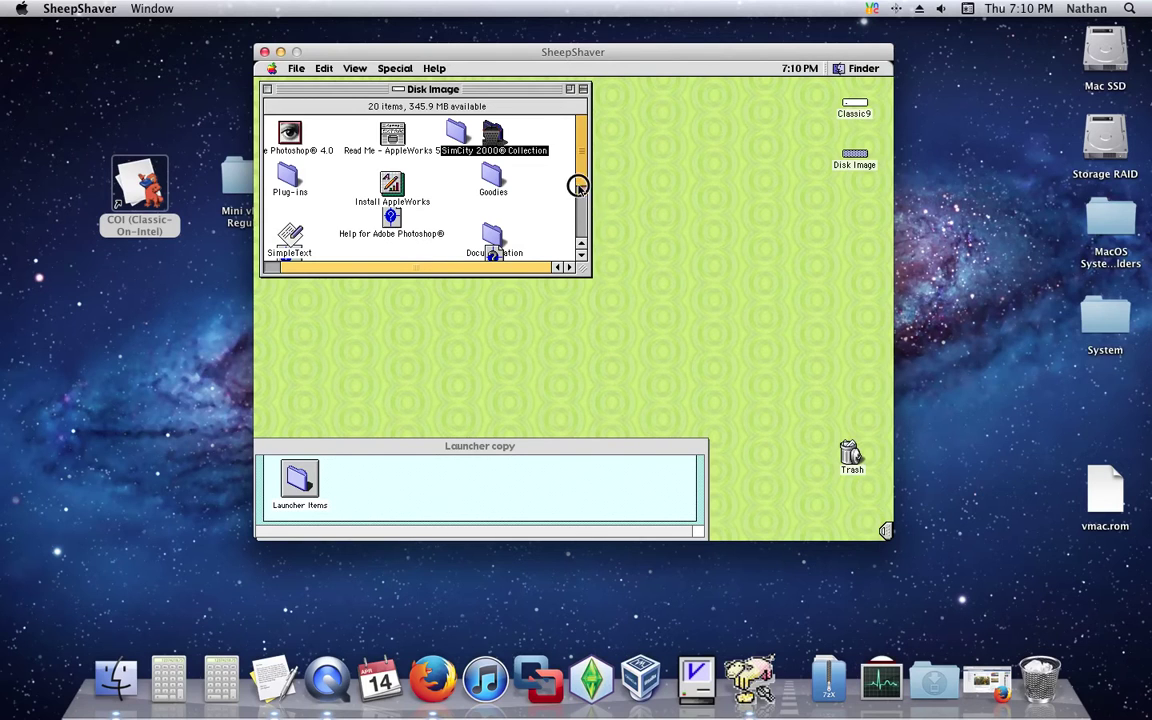
{"action": "left_click", "coordinate": [581, 253]}
{"action": "double_click", "coordinate": [388, 236]}
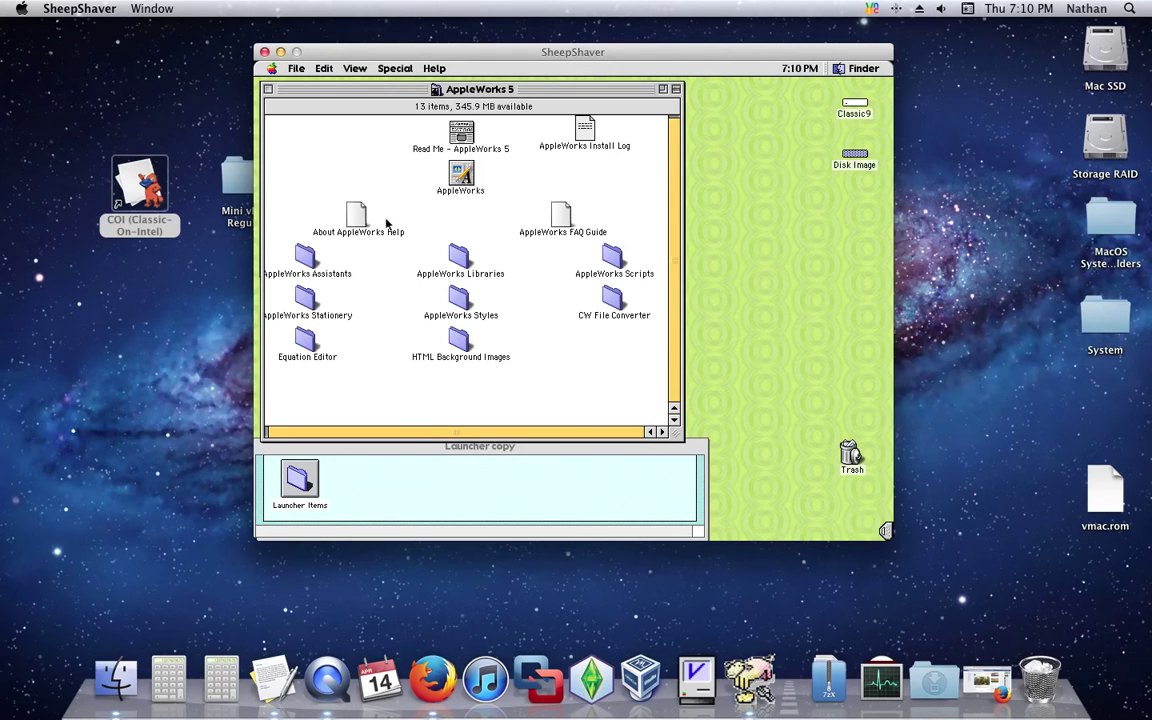
{"action": "double_click", "coordinate": [460, 175]}
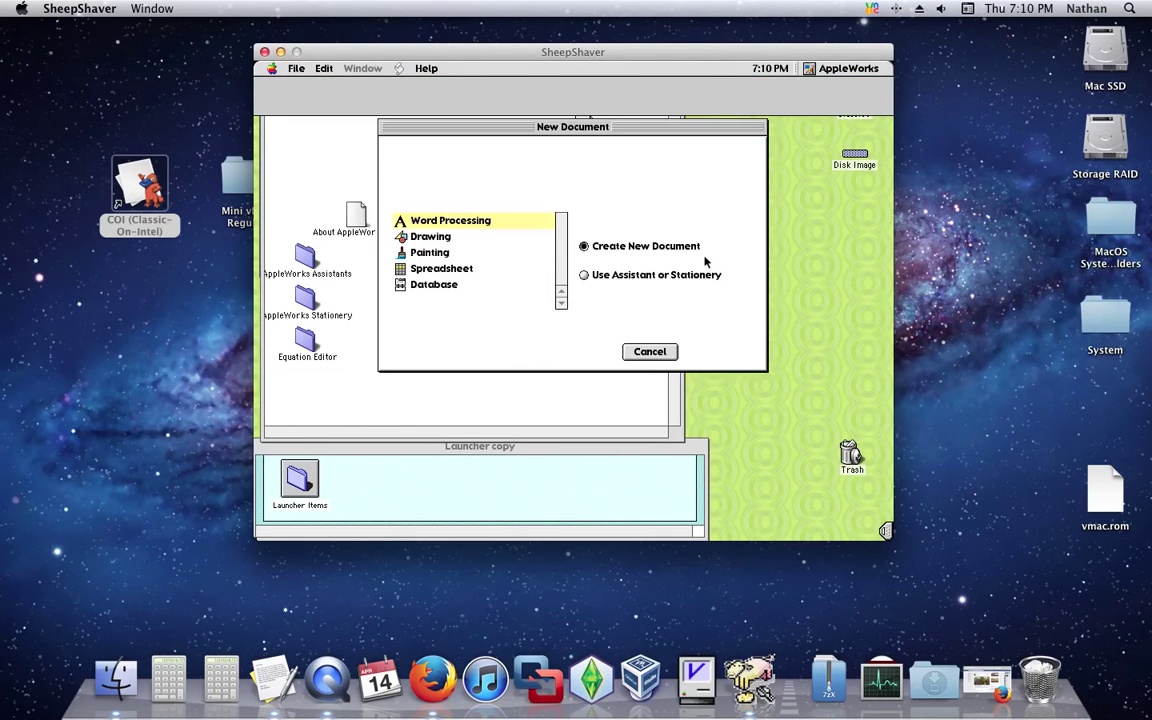
Create a Word Processing document and type 'Mac OS 7. WOW'
{"action": "key", "text": "s"}
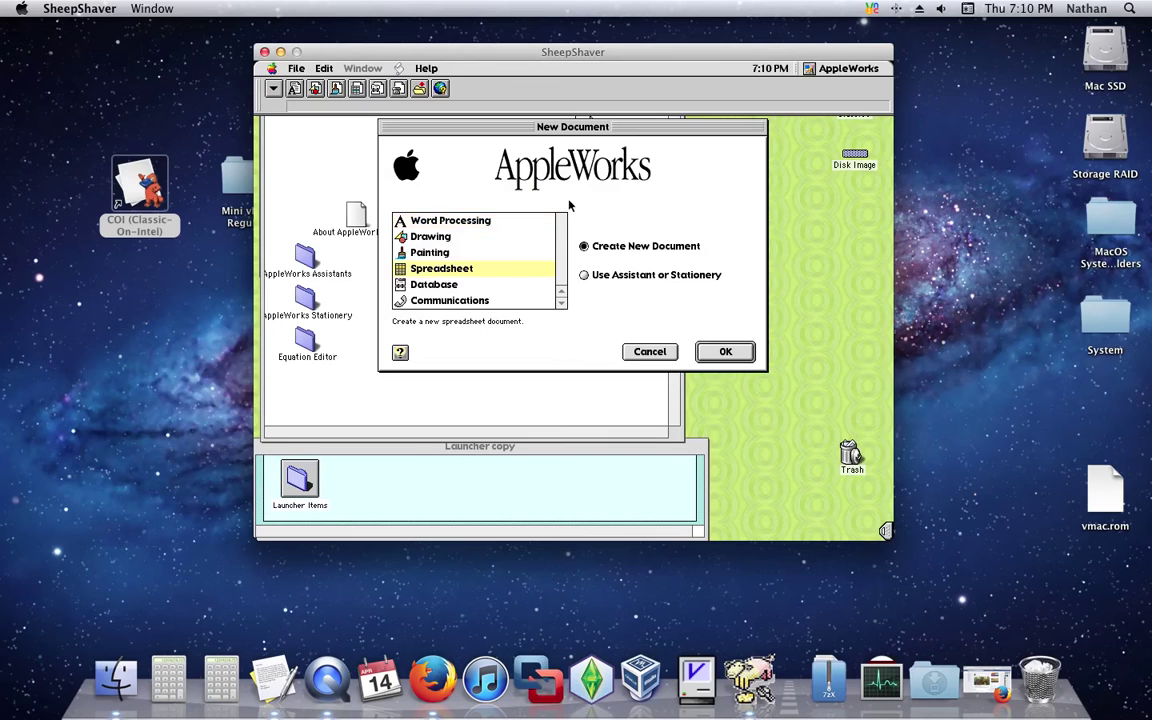
{"action": "left_click", "coordinate": [494, 221]}
{"action": "left_click", "coordinate": [725, 351]}
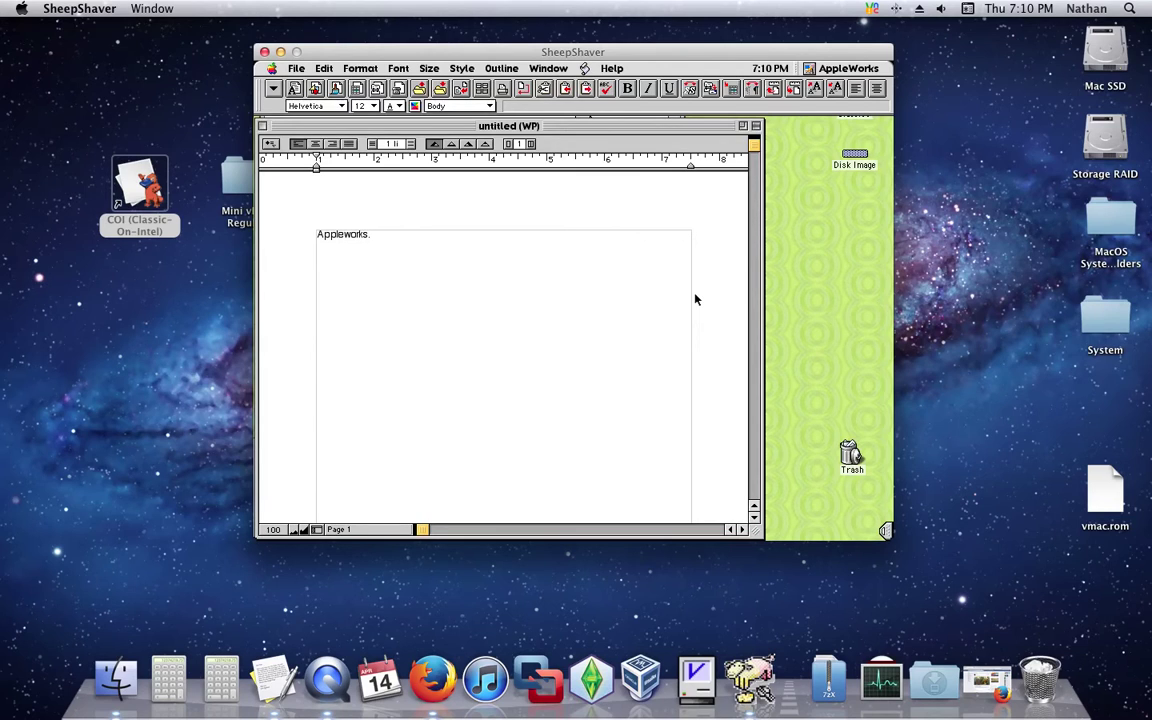
{"action": "type", "text": "Mac OS 7. WOW!"}
Close the document without saving, quit AppleWorks, and close the AppleWorks 5 folder
{"action": "key", "text": "super+w"}
{"action": "left_click", "coordinate": [499, 224]}
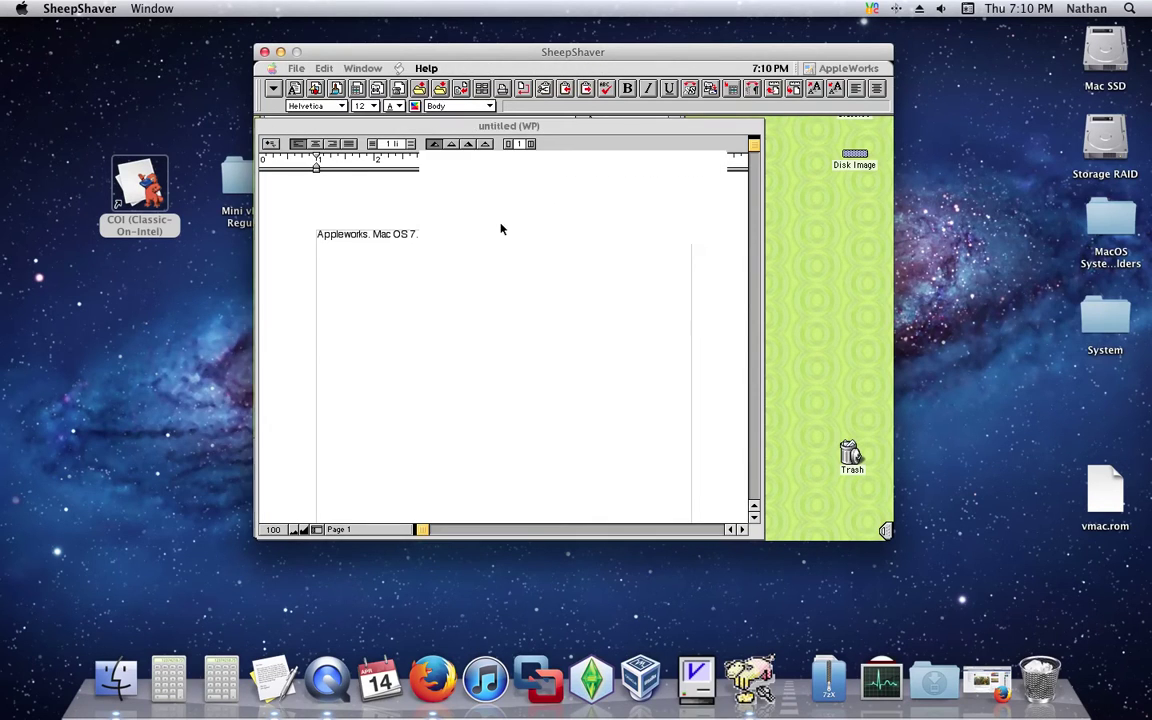
{"action": "key", "text": "super+q"}
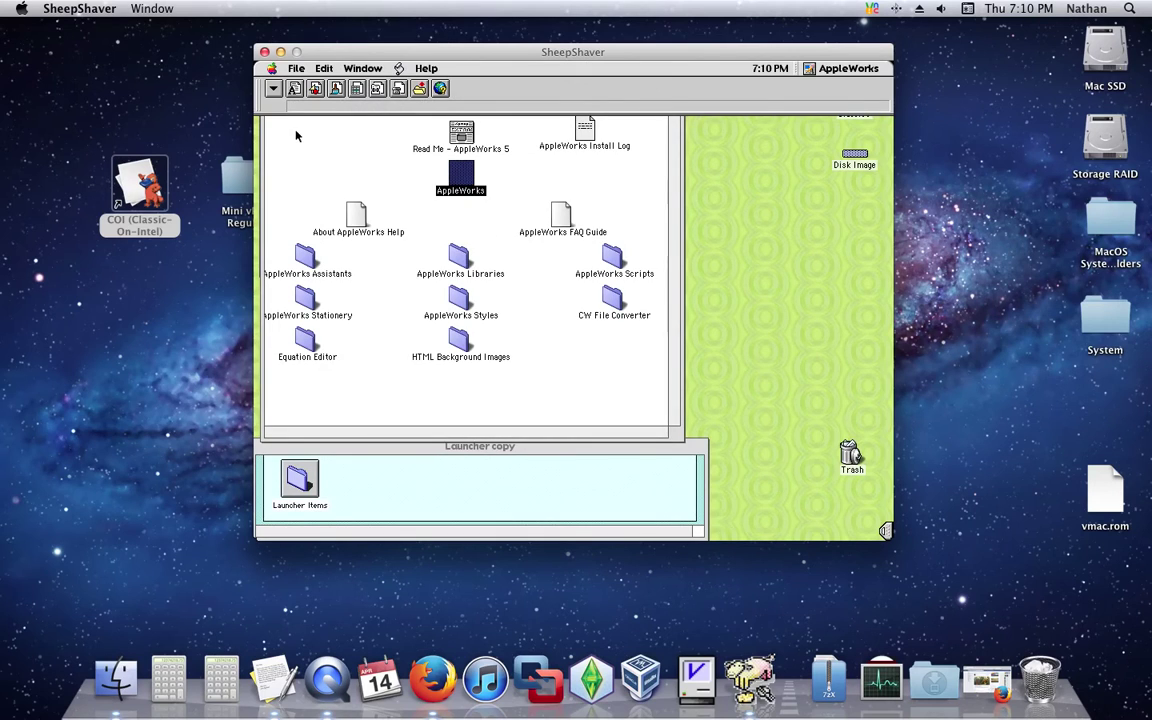
{"action": "left_click", "coordinate": [268, 90]}
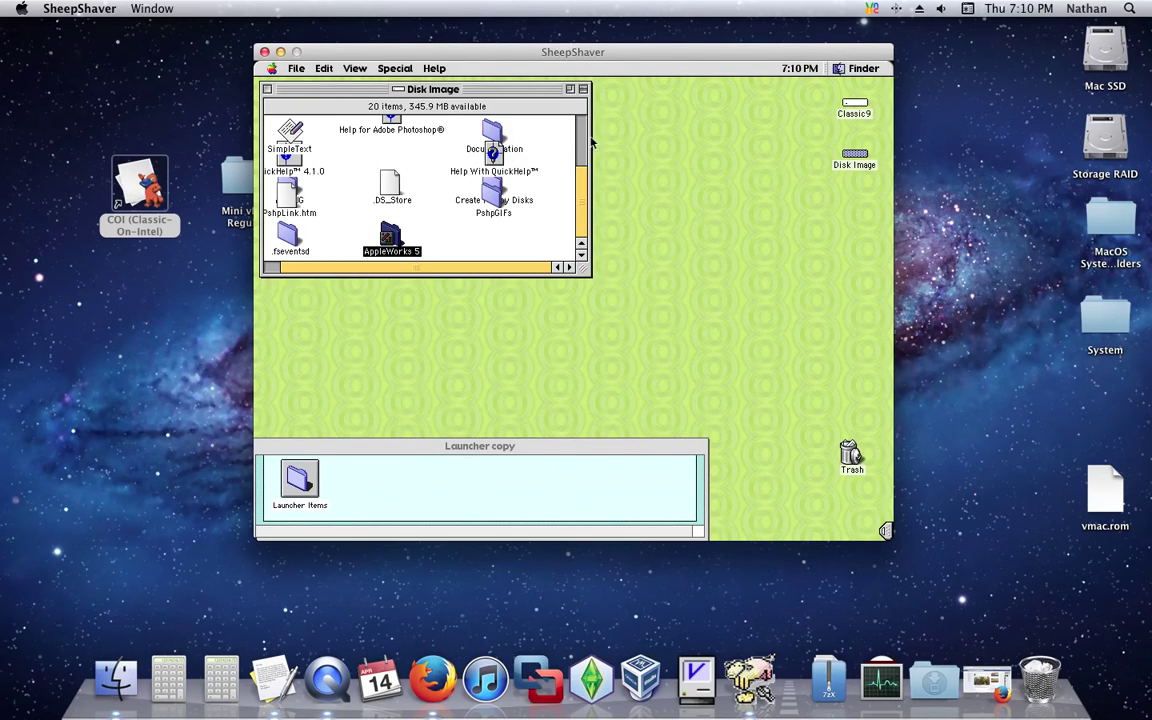
Launch Photoshop 4.0 from the top of the Disk Image window
{"action": "left_click", "coordinate": [583, 137]}
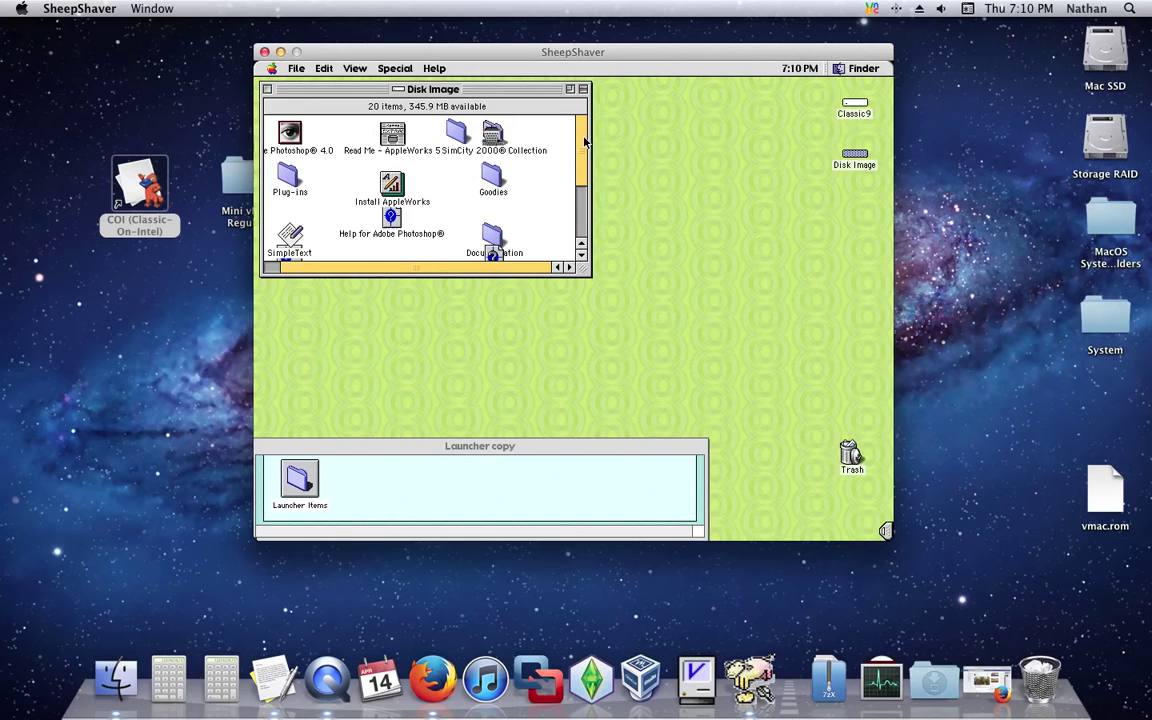
{"action": "double_click", "coordinate": [290, 134]}
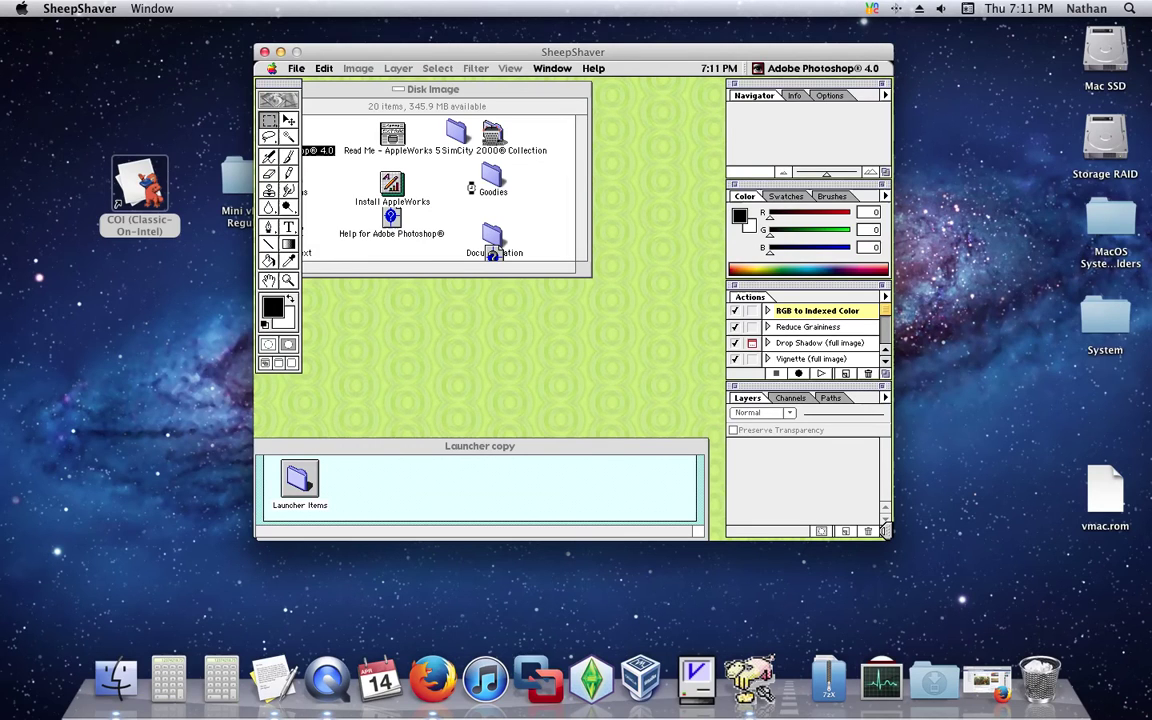
Close the Disk Image window and switch to AppleWorks
{"action": "left_click", "coordinate": [353, 97]}
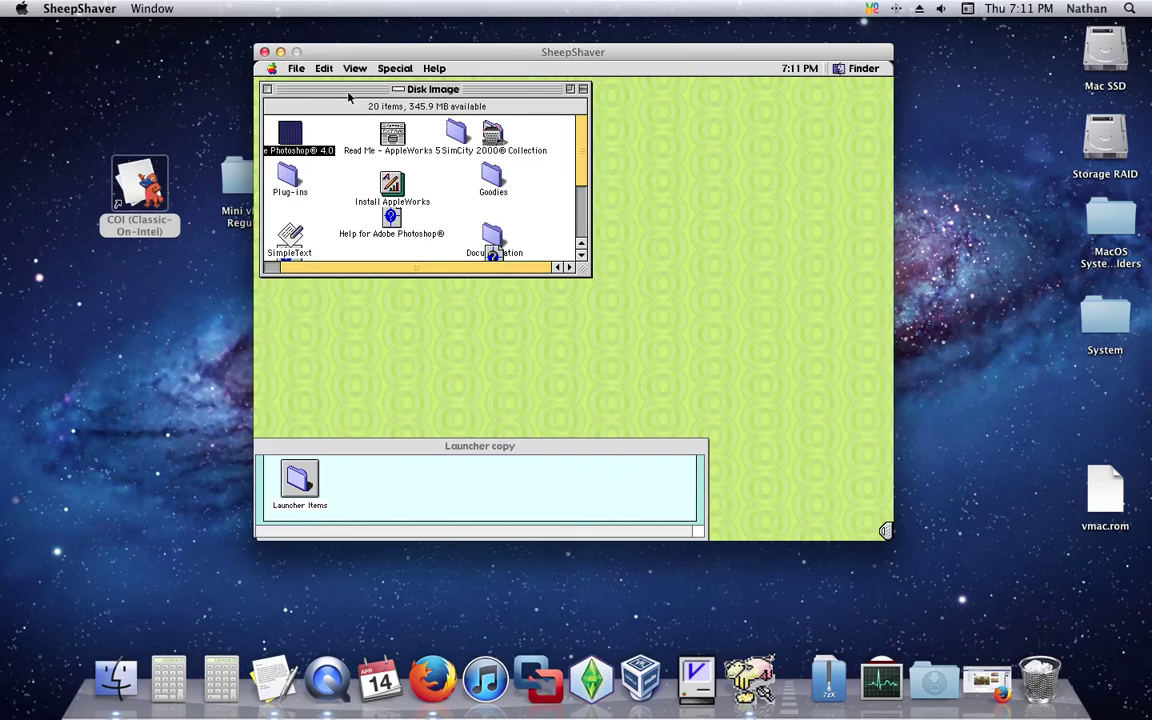
{"action": "left_click", "coordinate": [267, 89]}
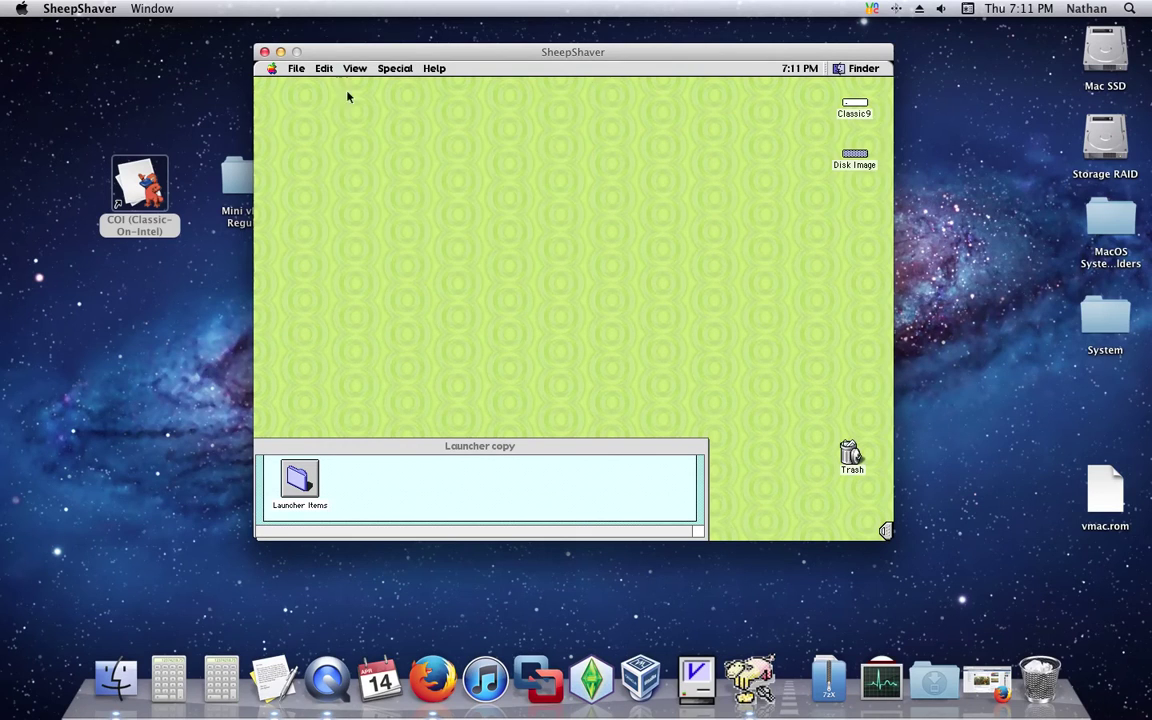
{"action": "left_click", "coordinate": [855, 68]}
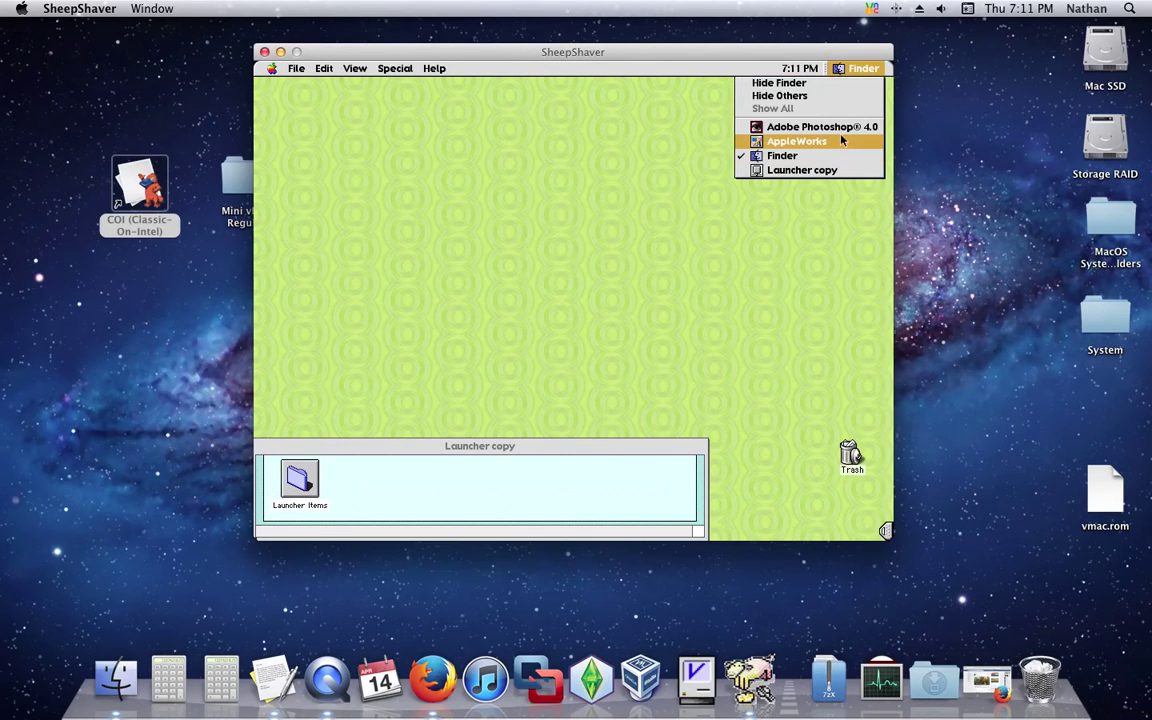
{"action": "left_click", "coordinate": [842, 142]}
Quit AppleWorks and switch to Adobe Photoshop 4.0
{"action": "left_click", "coordinate": [296, 69]}
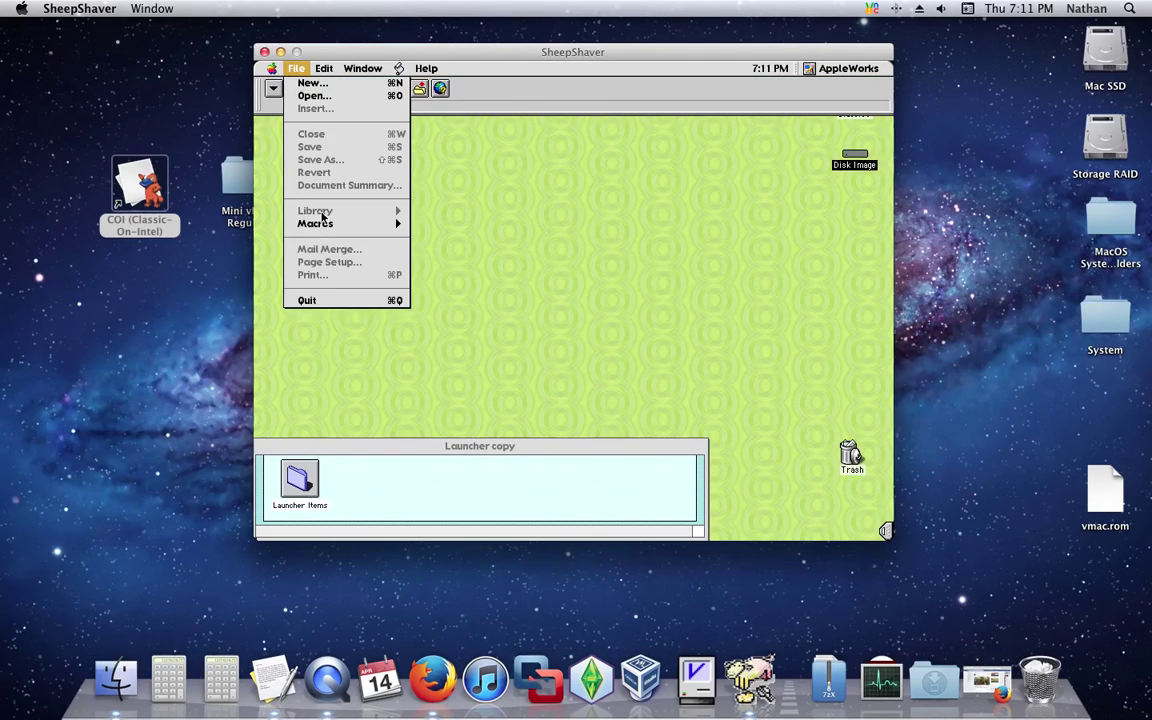
{"action": "left_click", "coordinate": [307, 301]}
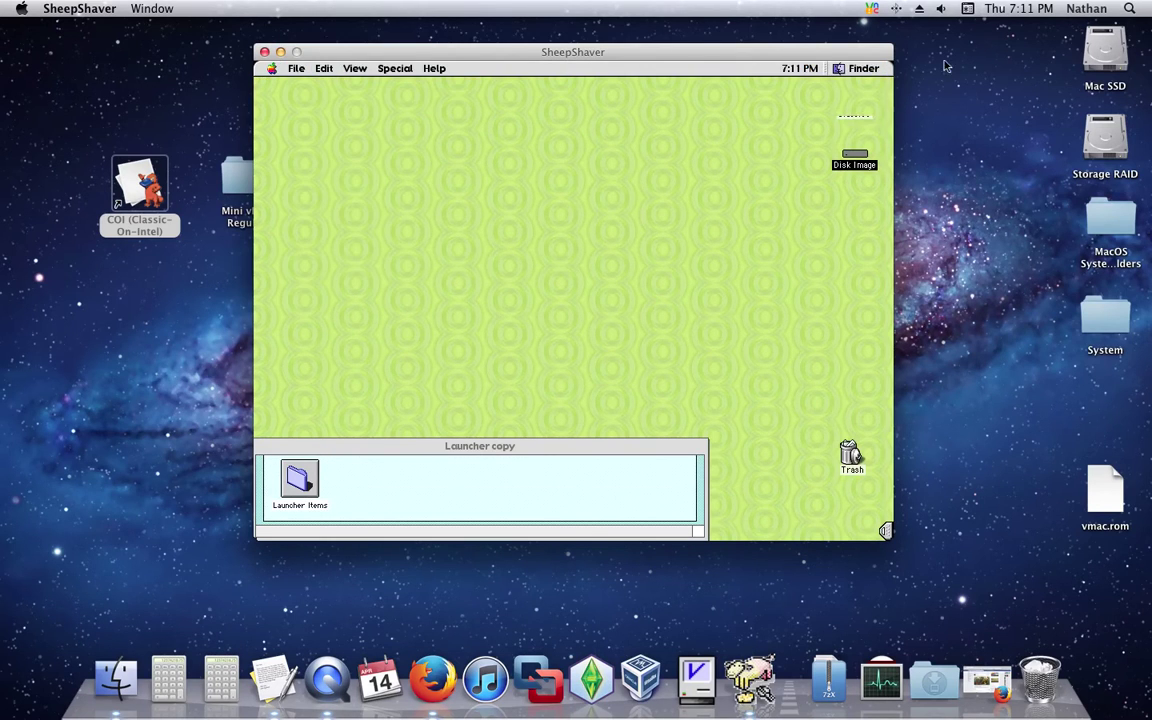
{"action": "left_click", "coordinate": [858, 68]}
{"action": "left_click", "coordinate": [848, 128]}
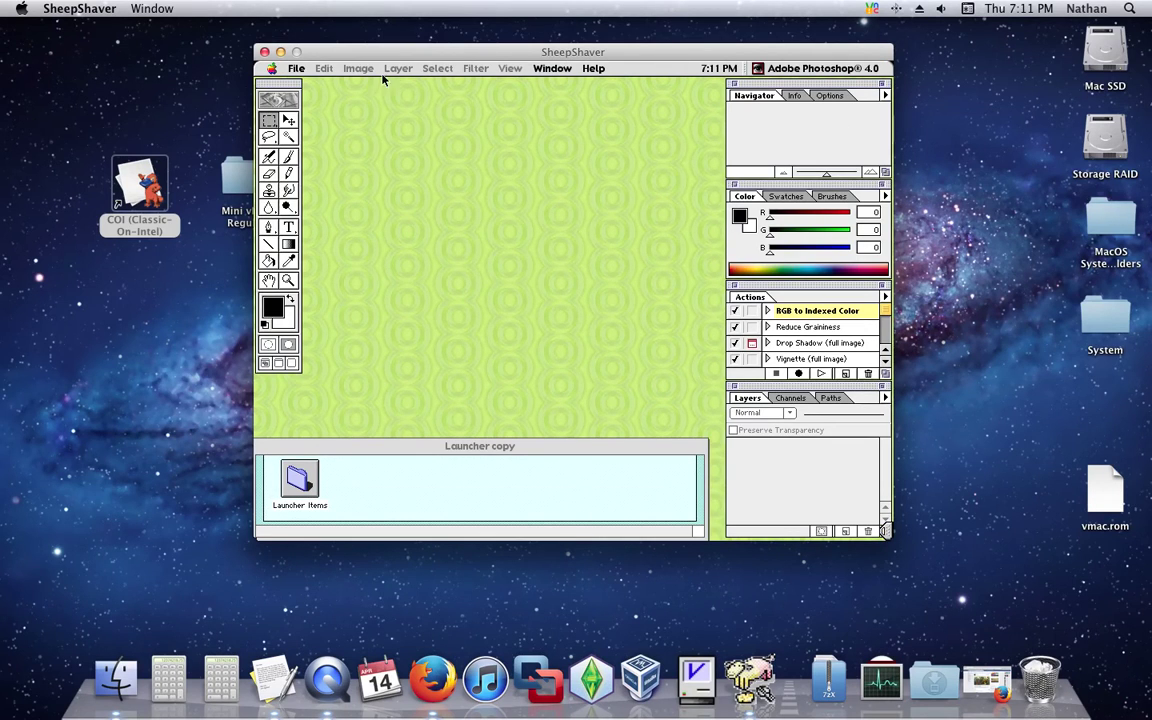
Create a new 7.112-inch Untitled-1 RGB image
{"action": "left_click", "coordinate": [296, 68]}
{"action": "left_click", "coordinate": [310, 82]}
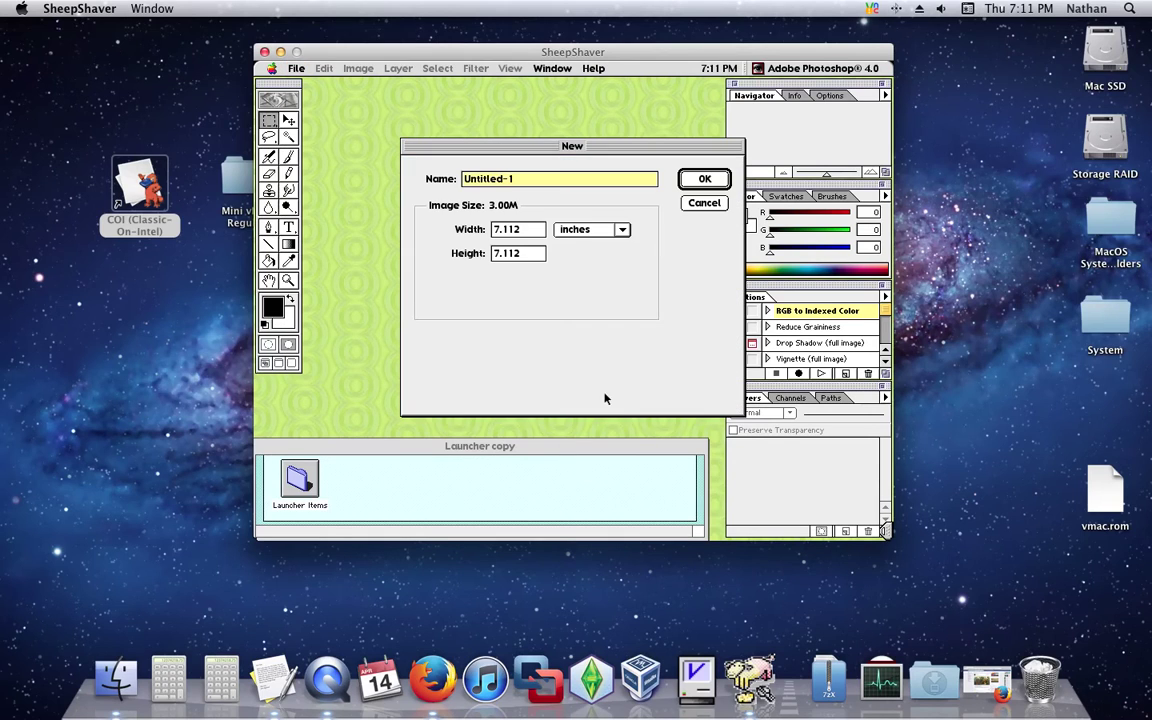
{"action": "left_click", "coordinate": [706, 181]}
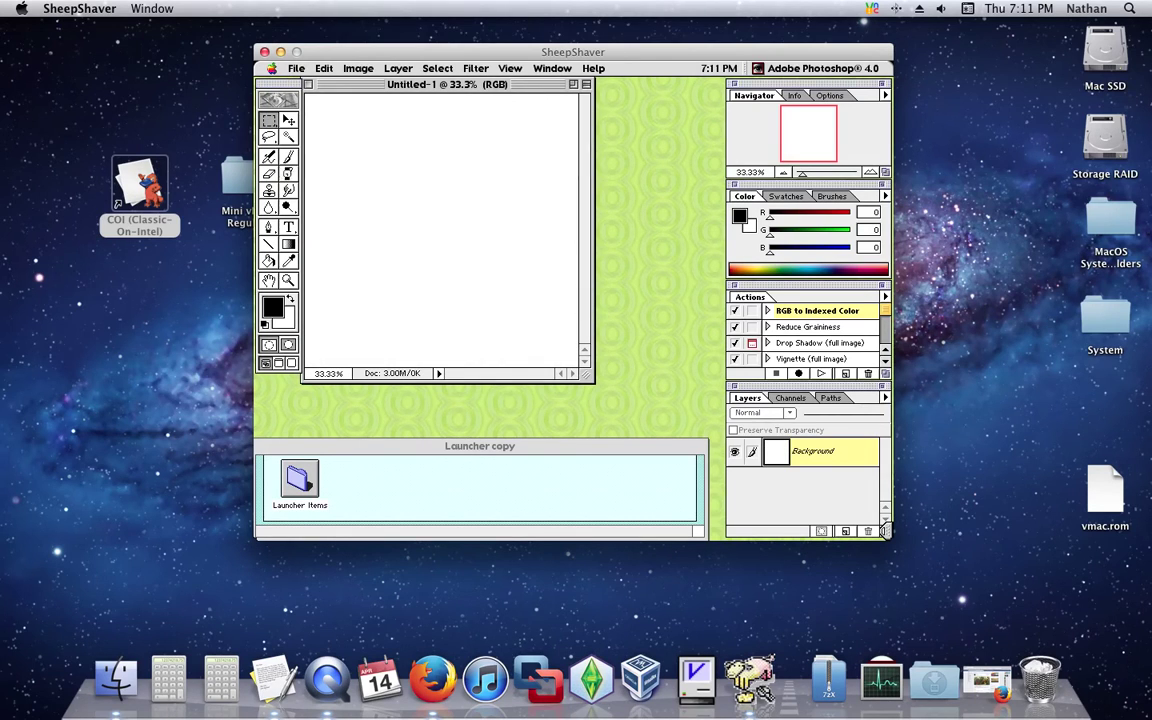
Sketch a diagonal pencil stroke of the X in the canvas's upper left
{"action": "key", "text": "e"}
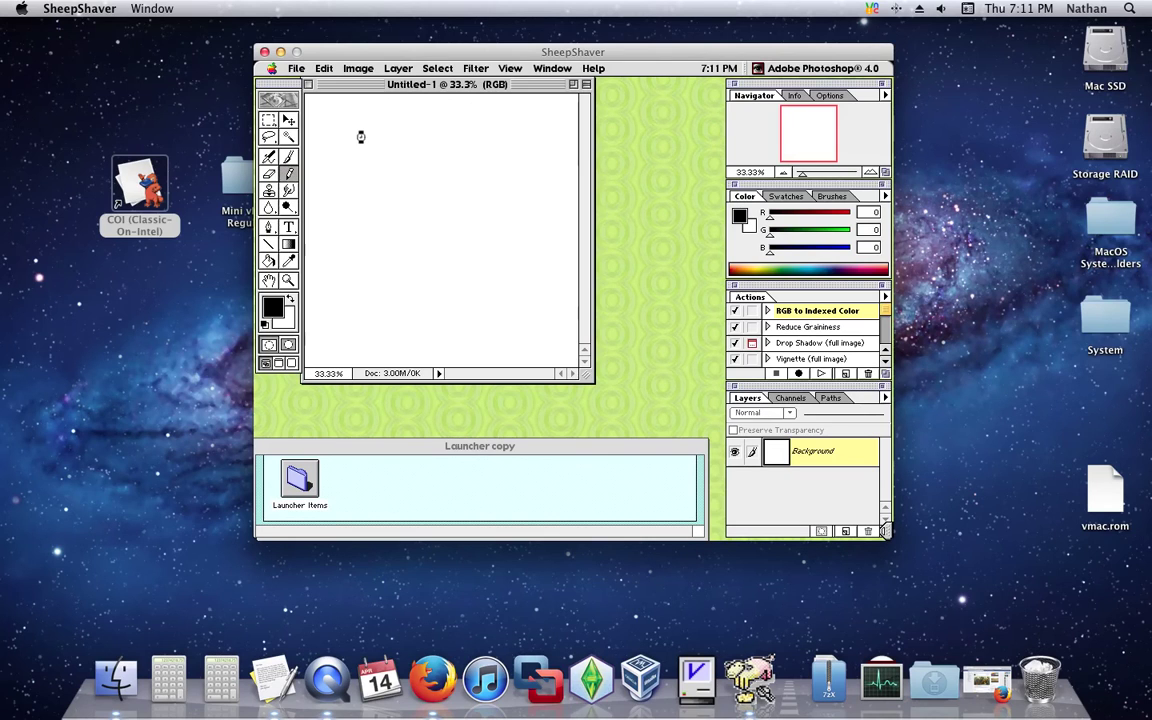
{"action": "key", "text": "y"}
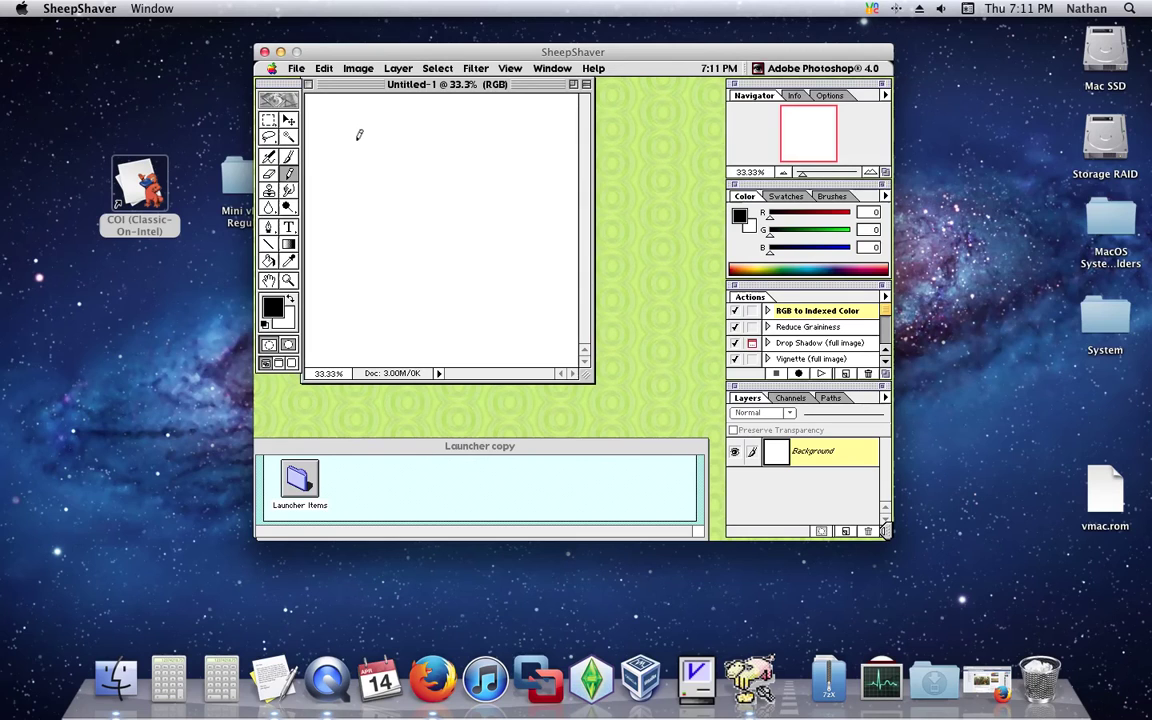
{"action": "left_click_drag", "start_coordinate": [426, 222], "coordinate": [358, 130]}
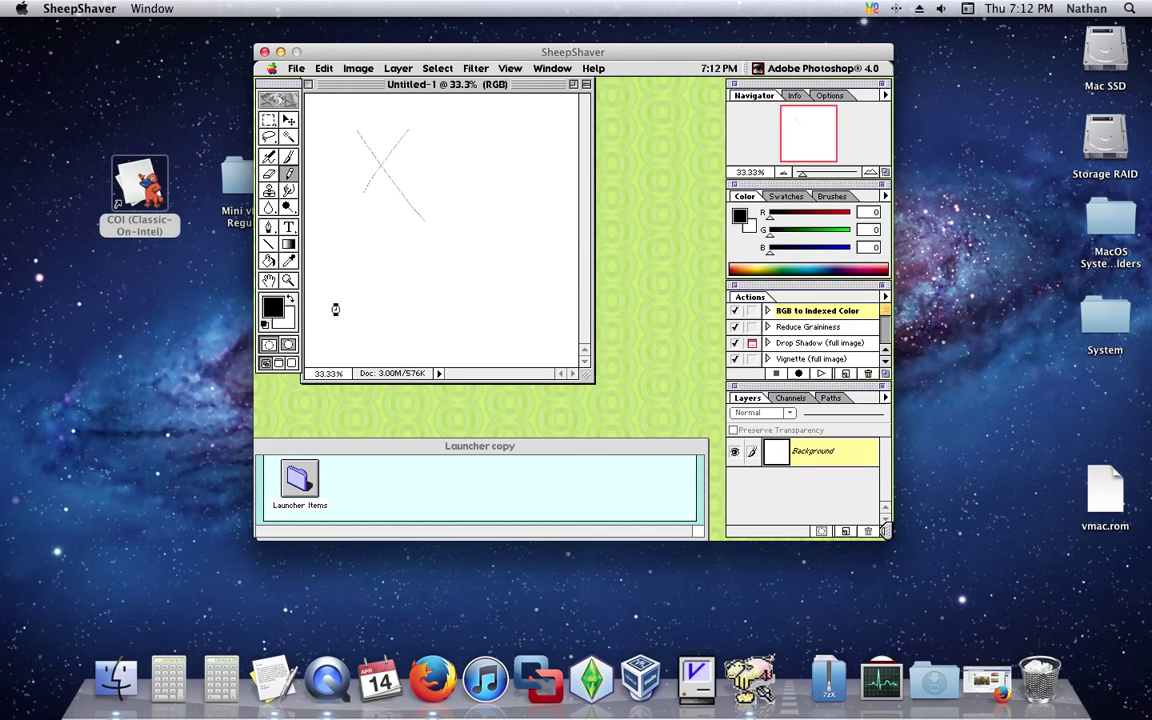
{"action": "left_click", "coordinate": [293, 63]}
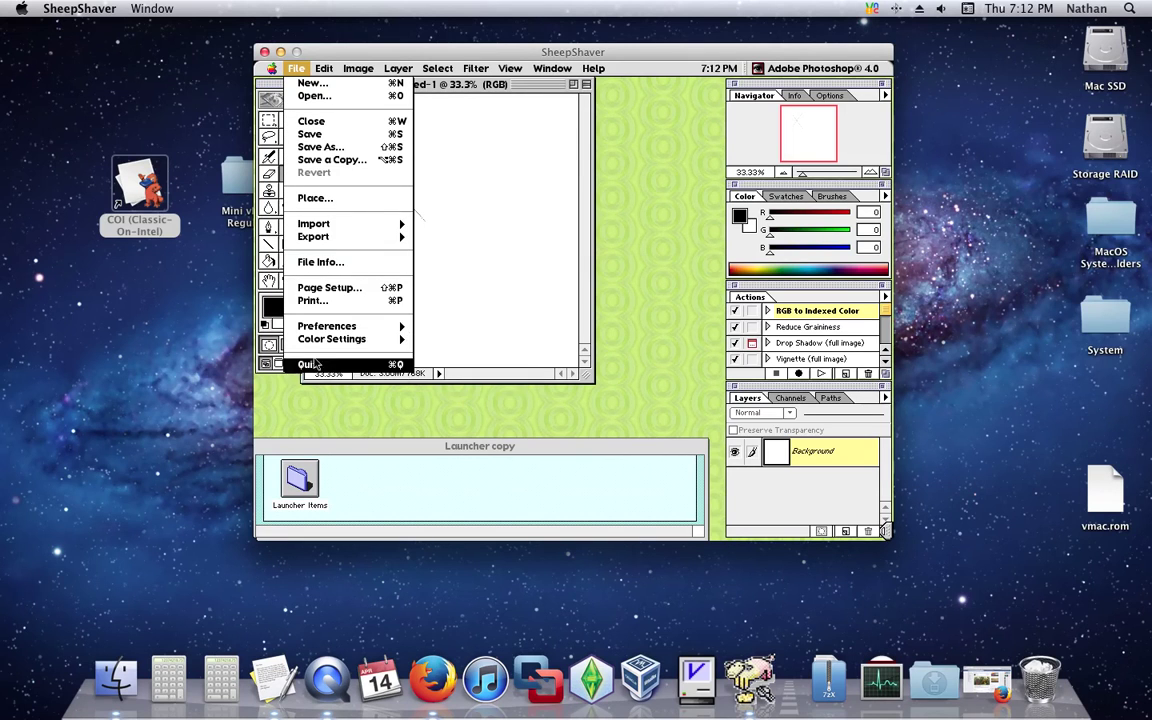
Quit Photoshop without saving Untitled-1 and close the Launcher copy window
{"action": "left_click", "coordinate": [307, 364]}
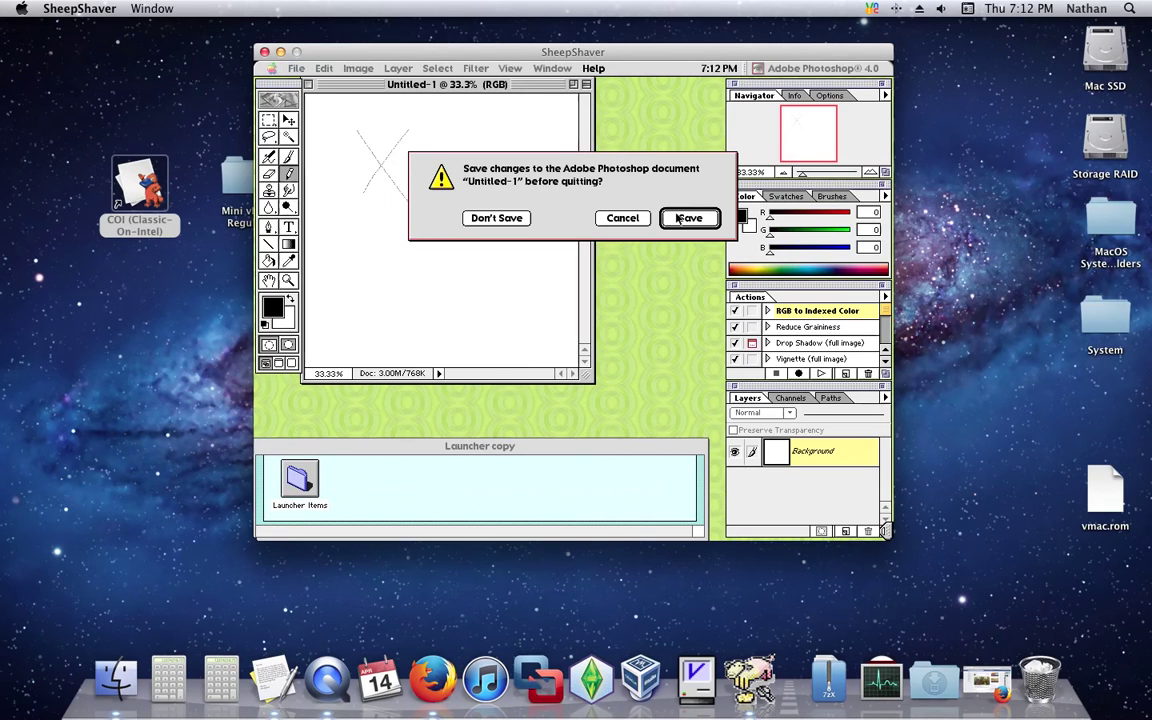
{"action": "left_click", "coordinate": [515, 219]}
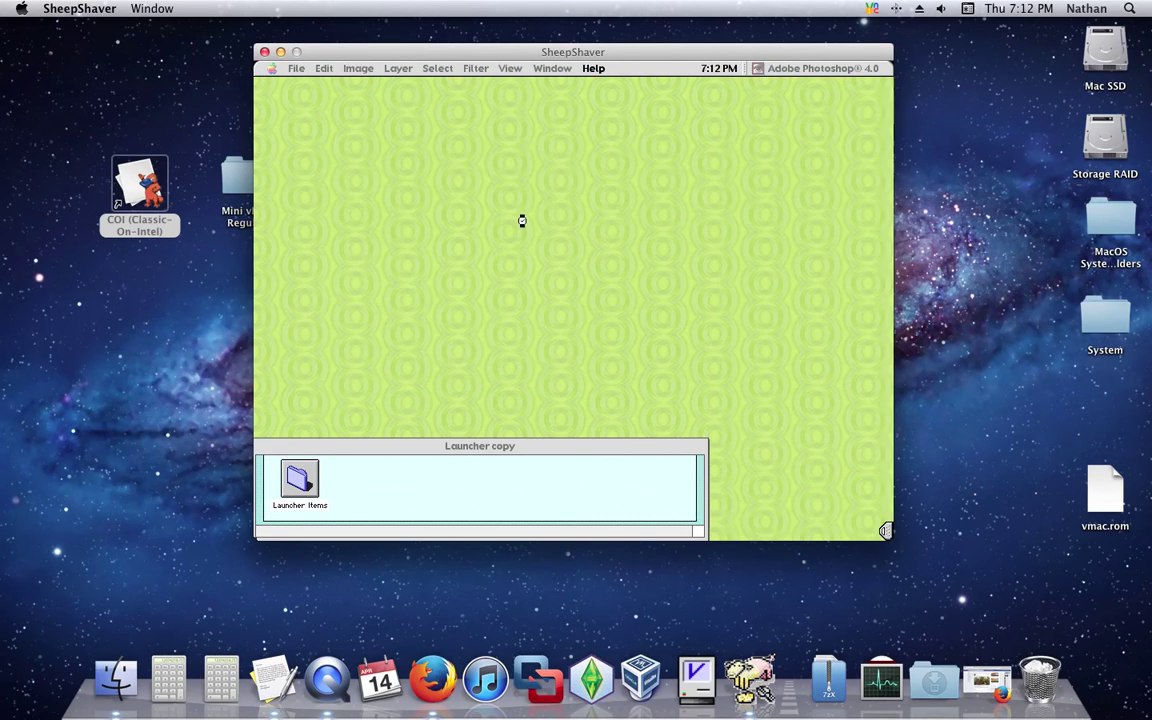
{"action": "left_click", "coordinate": [860, 68]}
{"action": "left_click", "coordinate": [824, 141]}
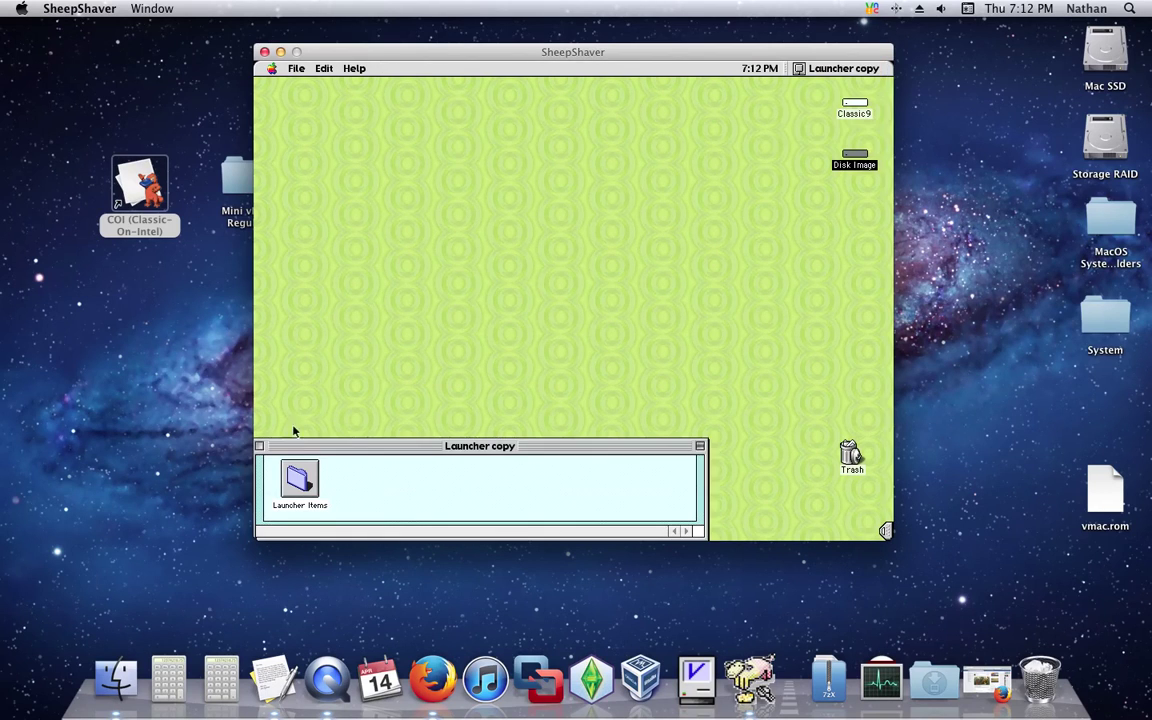
{"action": "left_click", "coordinate": [259, 447]}
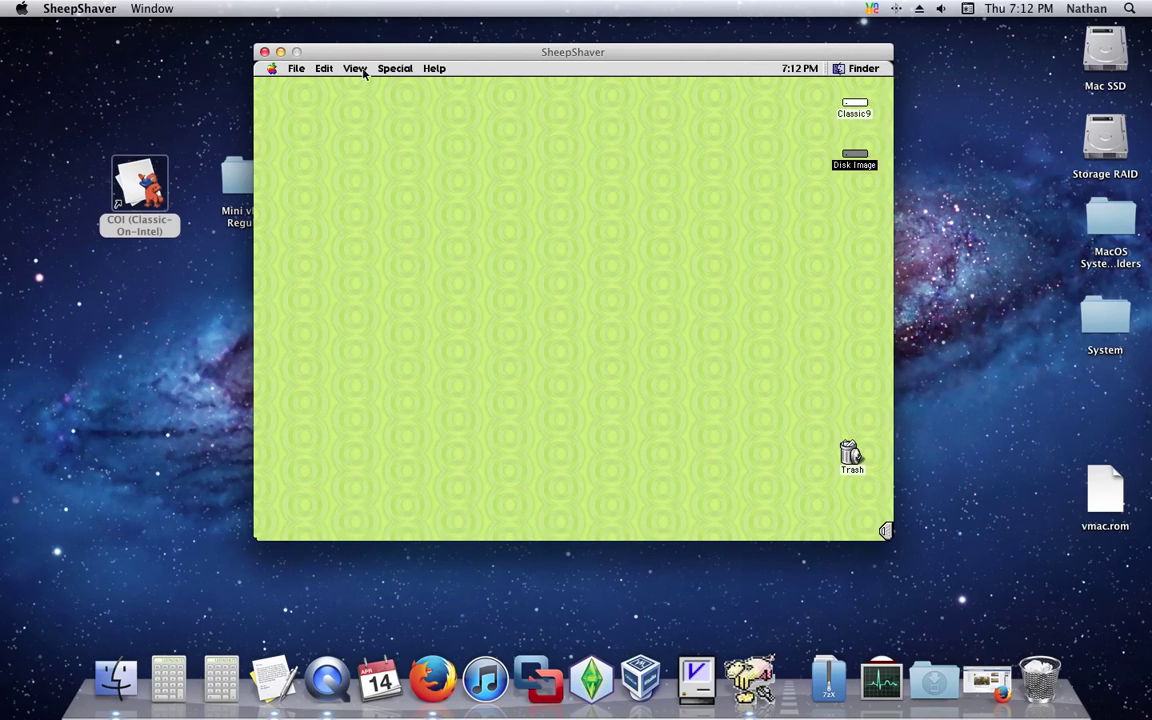
{"action": "left_click", "coordinate": [270, 69]}
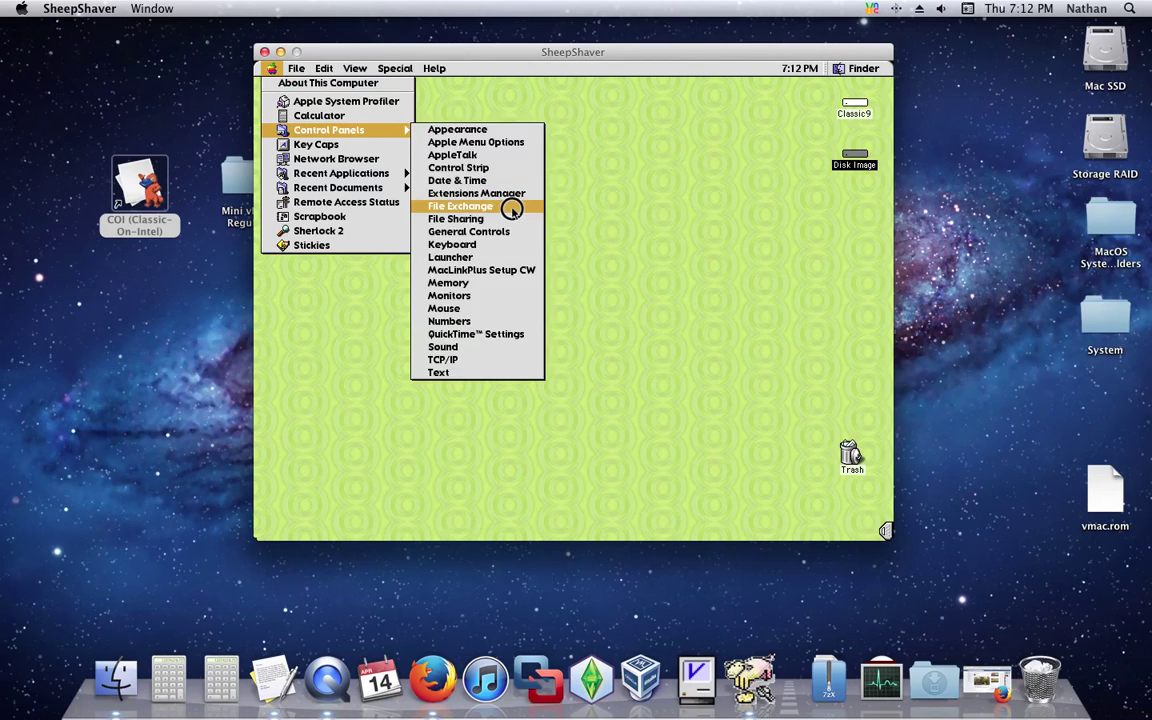
{"action": "left_click", "coordinate": [363, 233]}
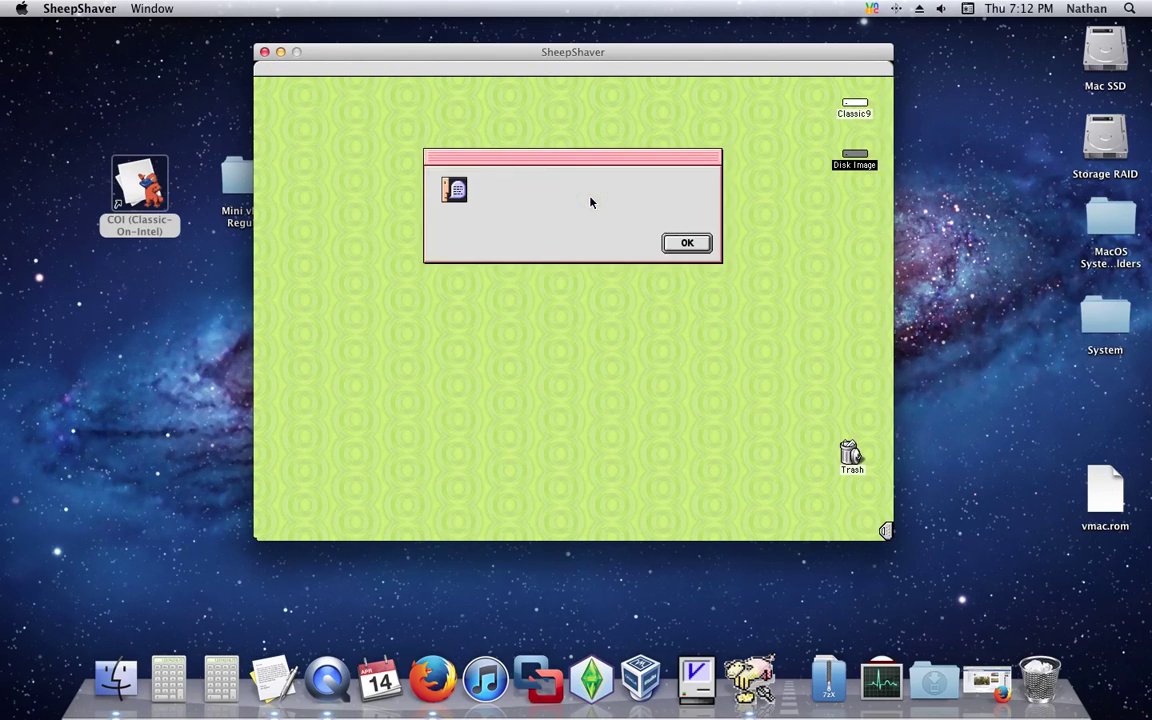
{"action": "key", "text": "Return"}
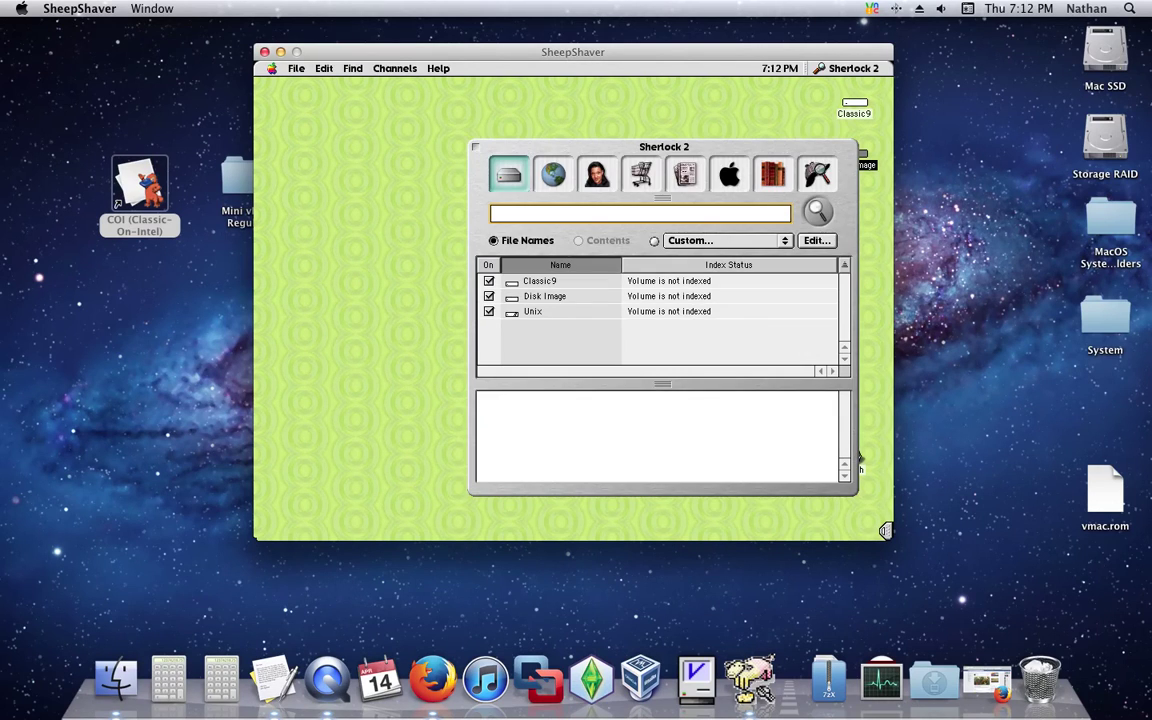
{"action": "left_click", "coordinate": [530, 312]}
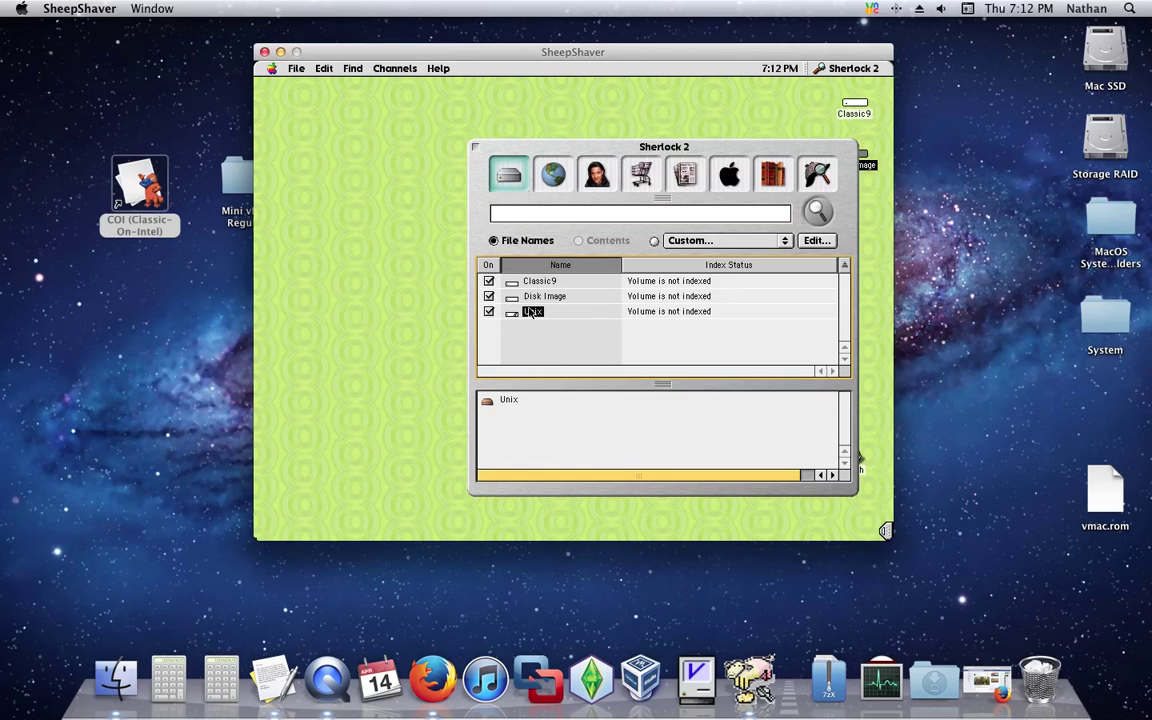
{"action": "left_click", "coordinate": [476, 148]}
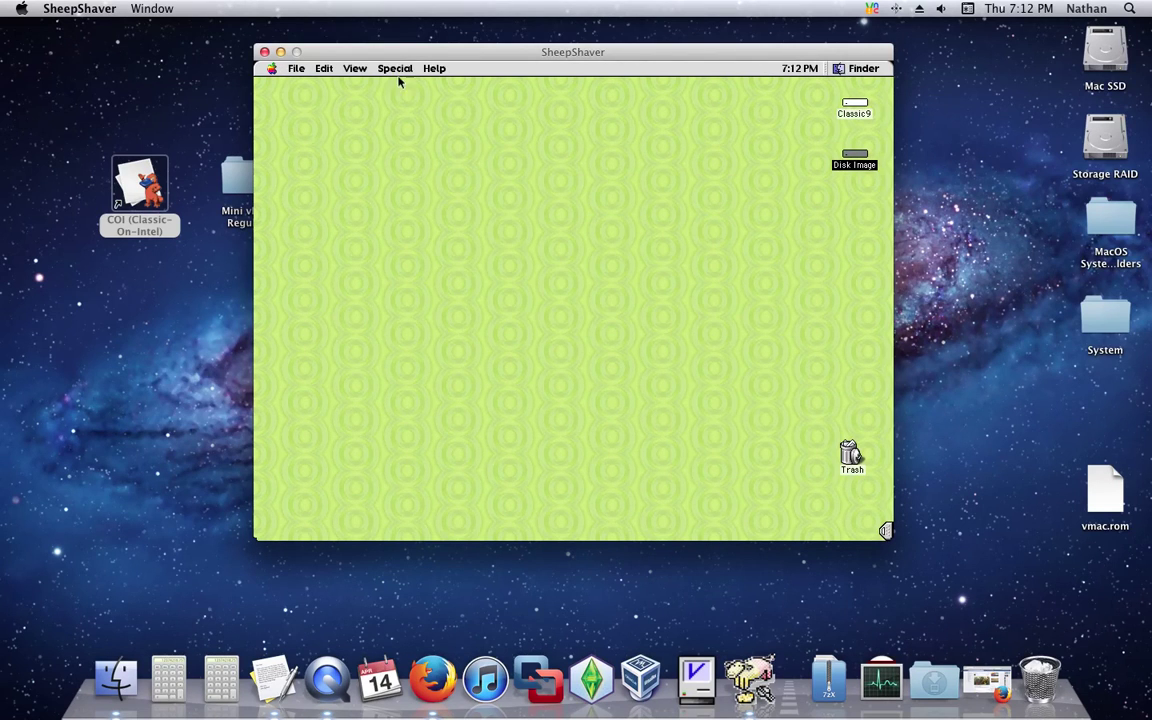